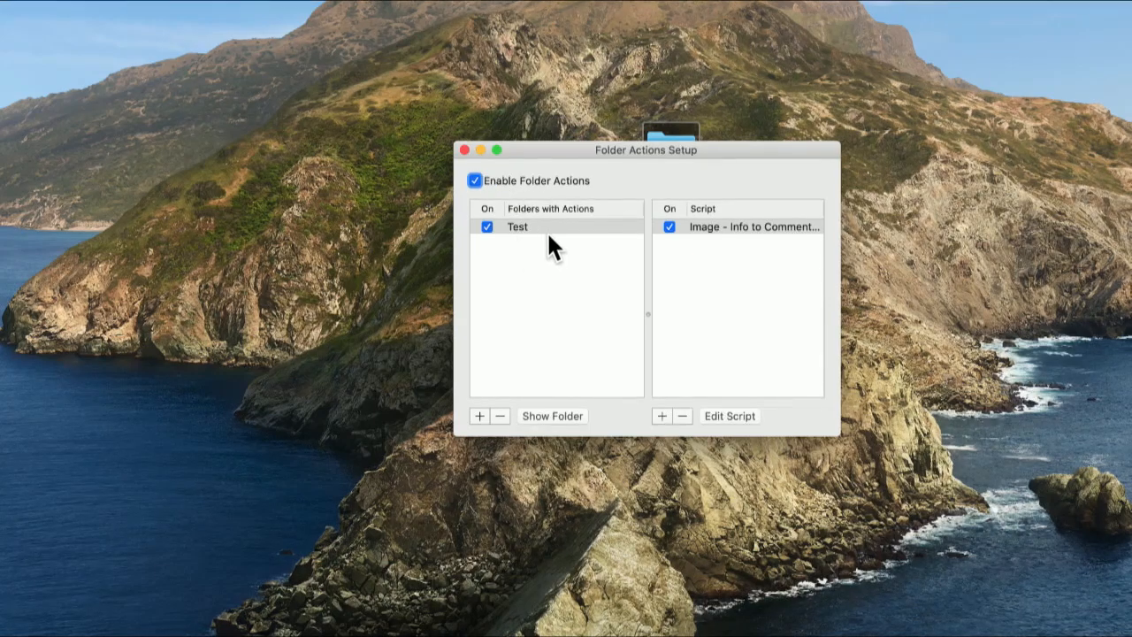
# - Remove the "Image - Info to Comment" script from the Test folder's folder actions
pyautogui.click(482, 415)
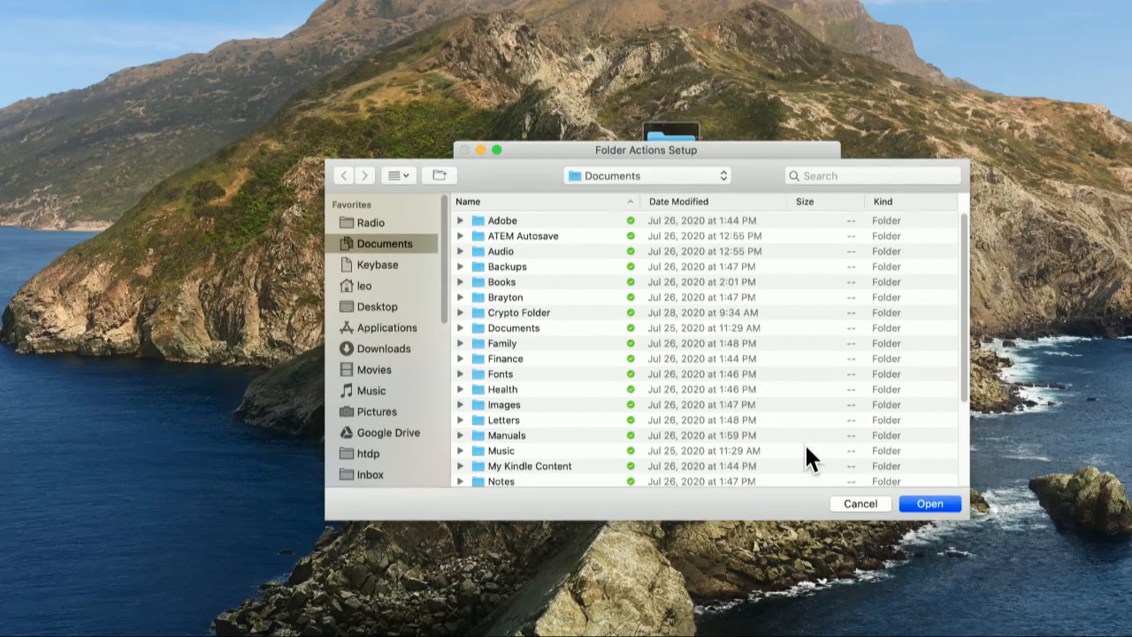
pyautogui.click(868, 505)
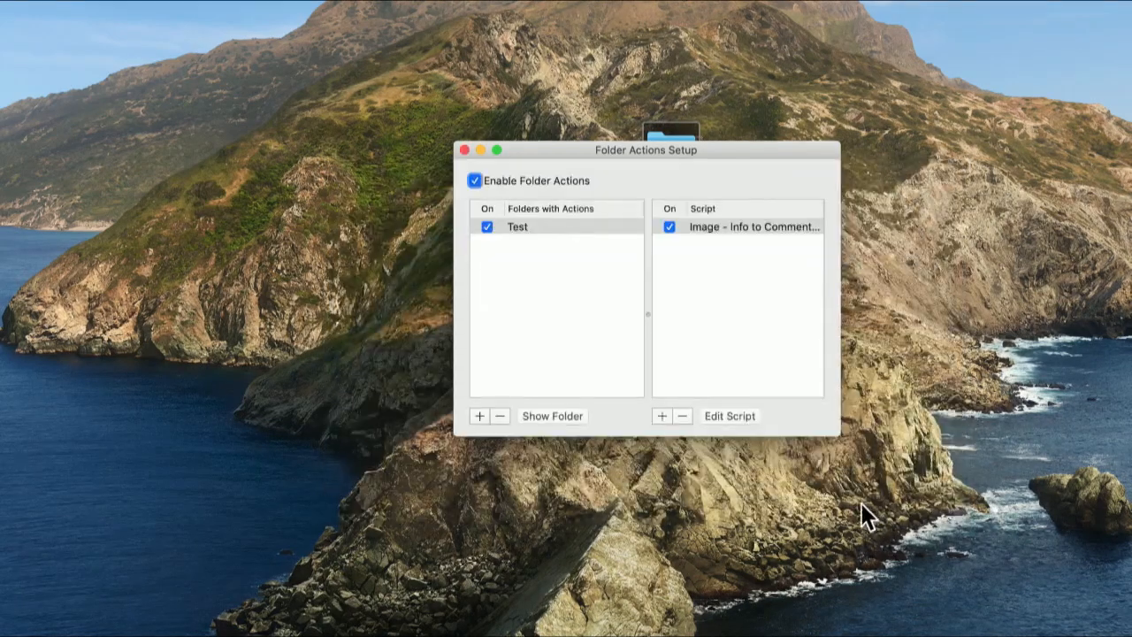
pyautogui.click(709, 230)
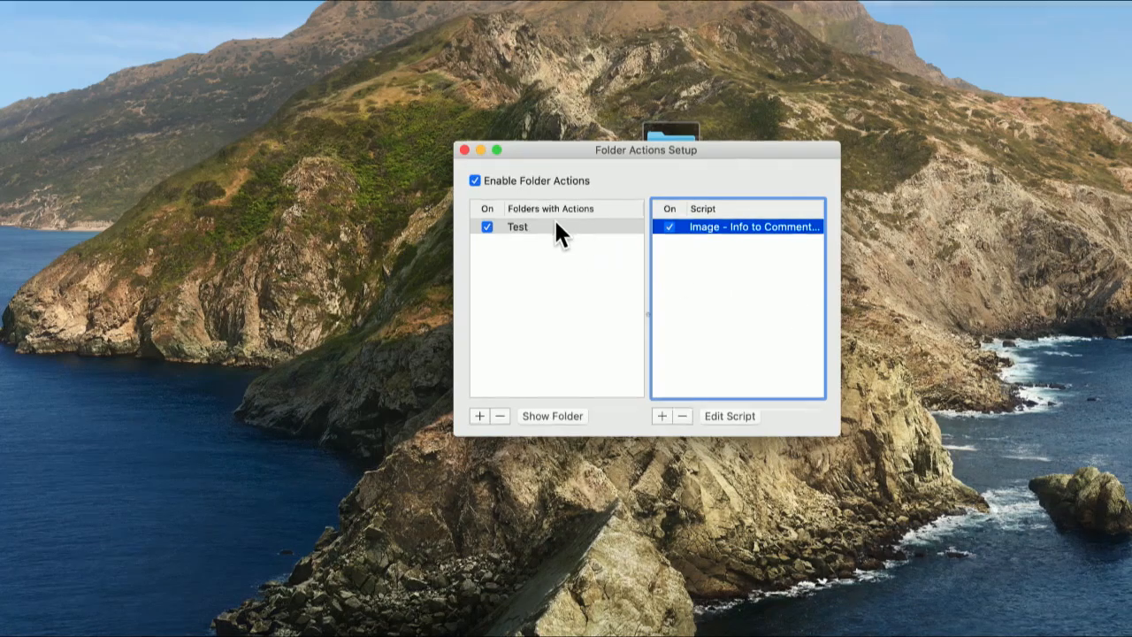
pyautogui.click(682, 413)
pyautogui.click(762, 240)
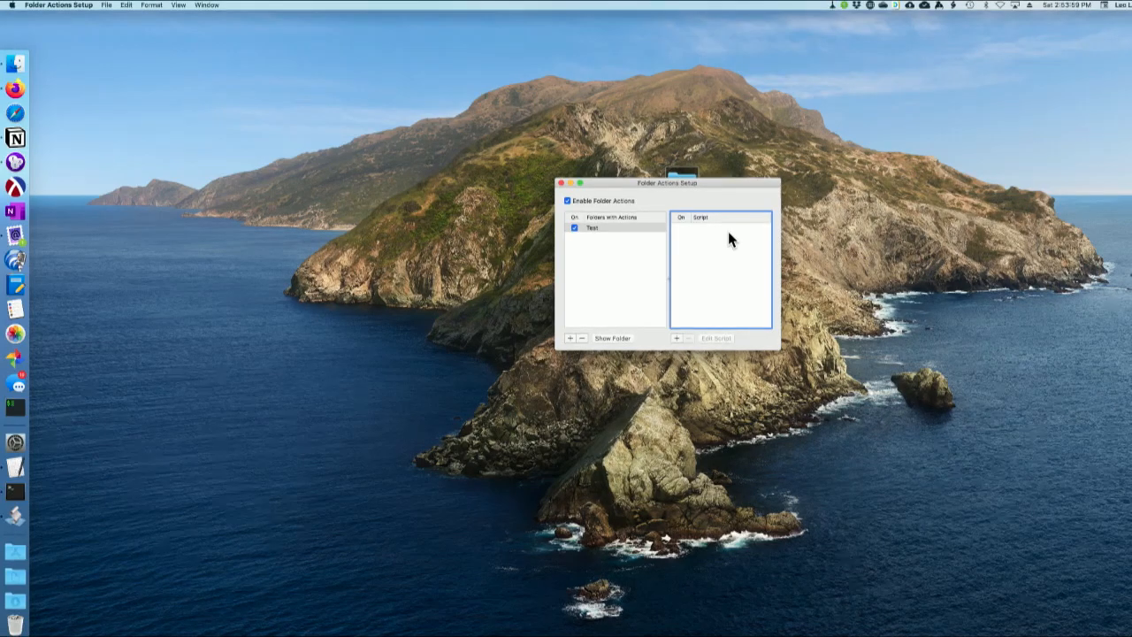
# - Switch to Automator and start a new document
pyautogui.press('super+space')
pyautogui.write('aut')
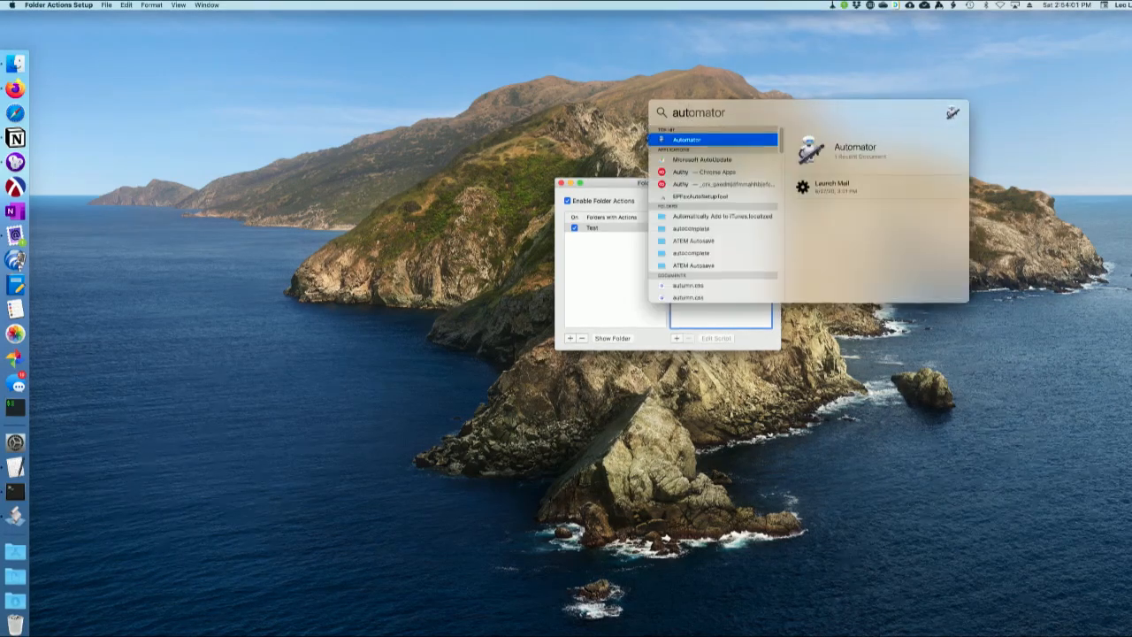
pyautogui.press('Return')
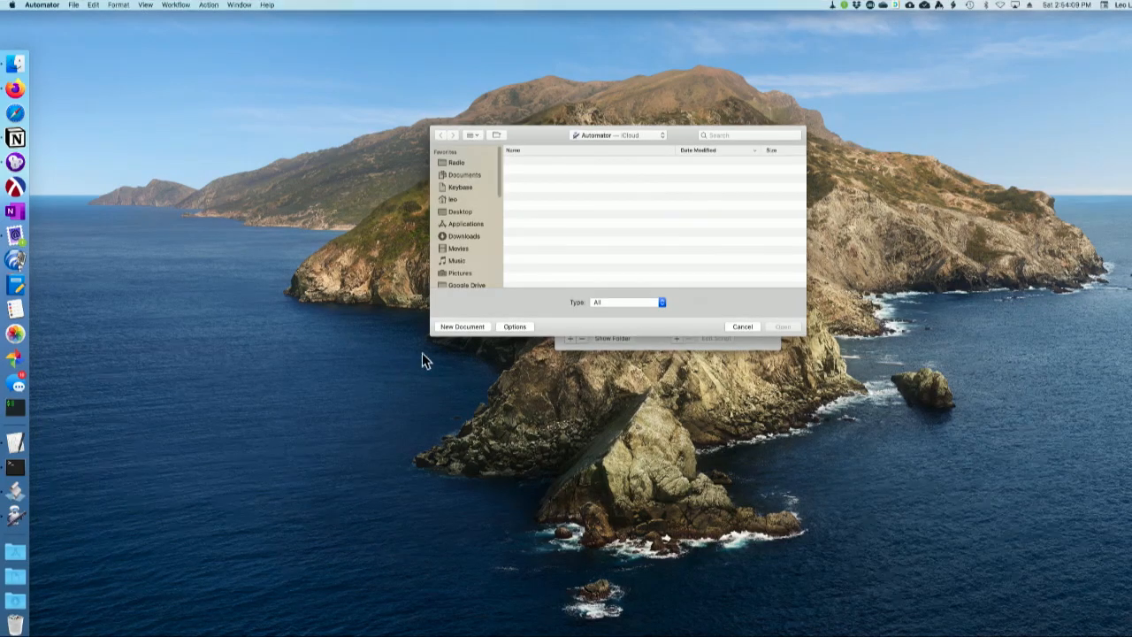
pyautogui.click(468, 327)
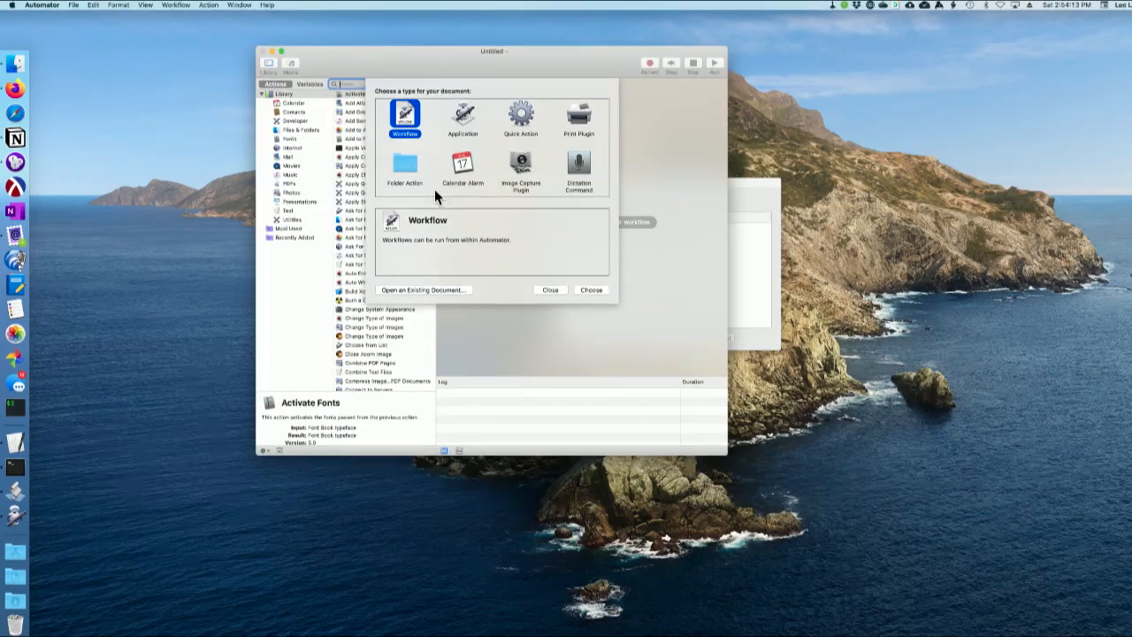
pyautogui.moveTo(491, 51); pyautogui.dragTo(662, 63)
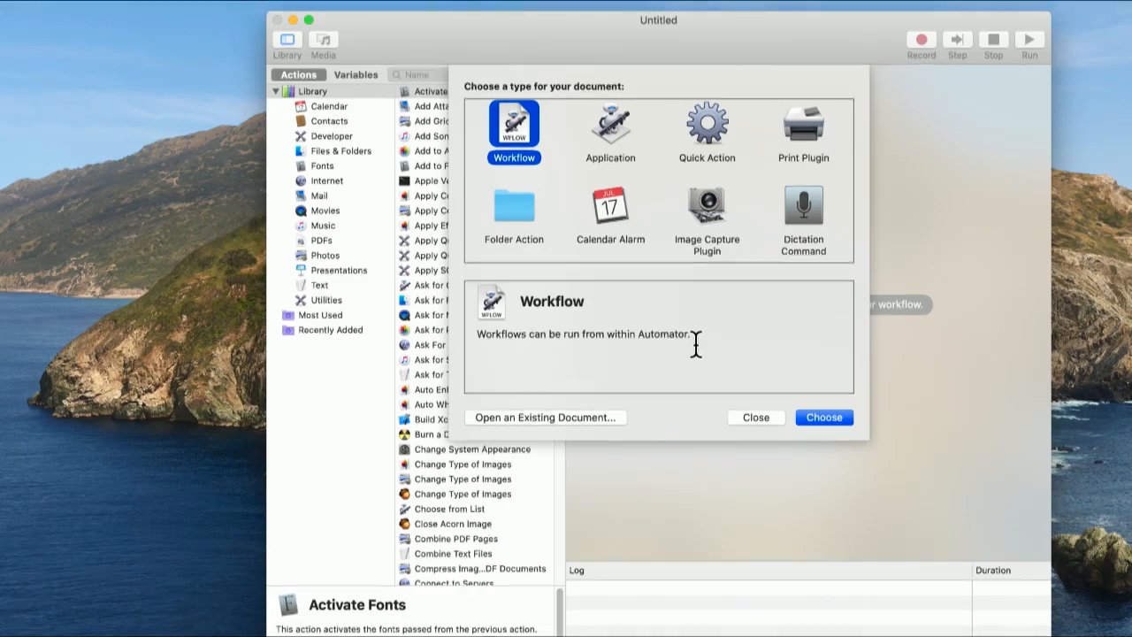
# - Look through the available document types and create the new document as a Folder Action
pyautogui.click(607, 131)
pyautogui.click(705, 138)
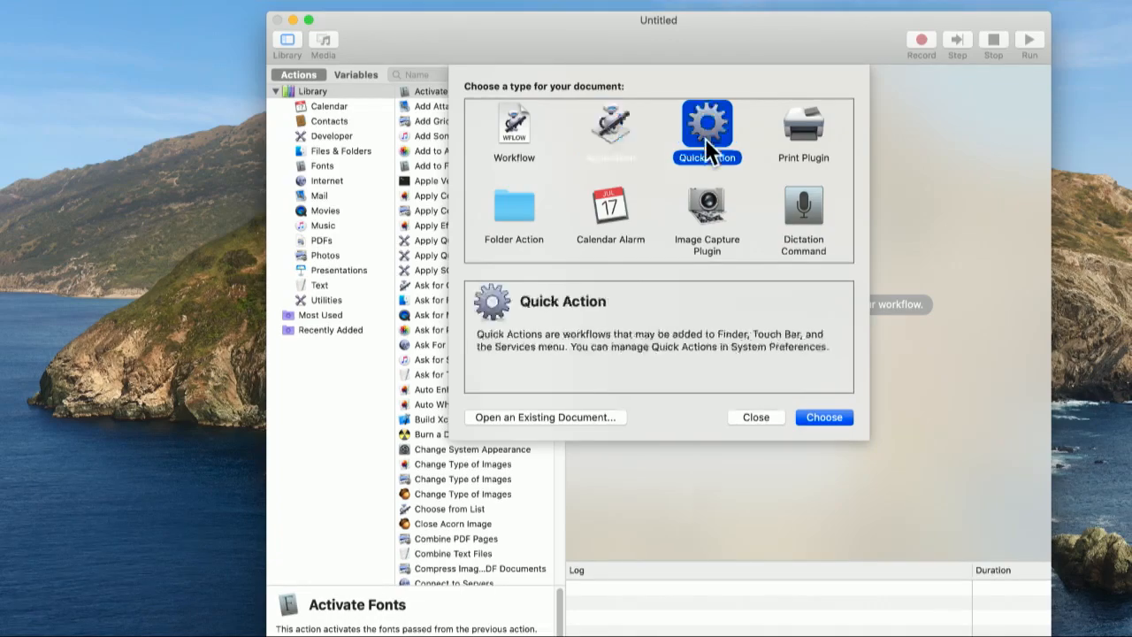
pyautogui.click(808, 139)
pyautogui.click(809, 217)
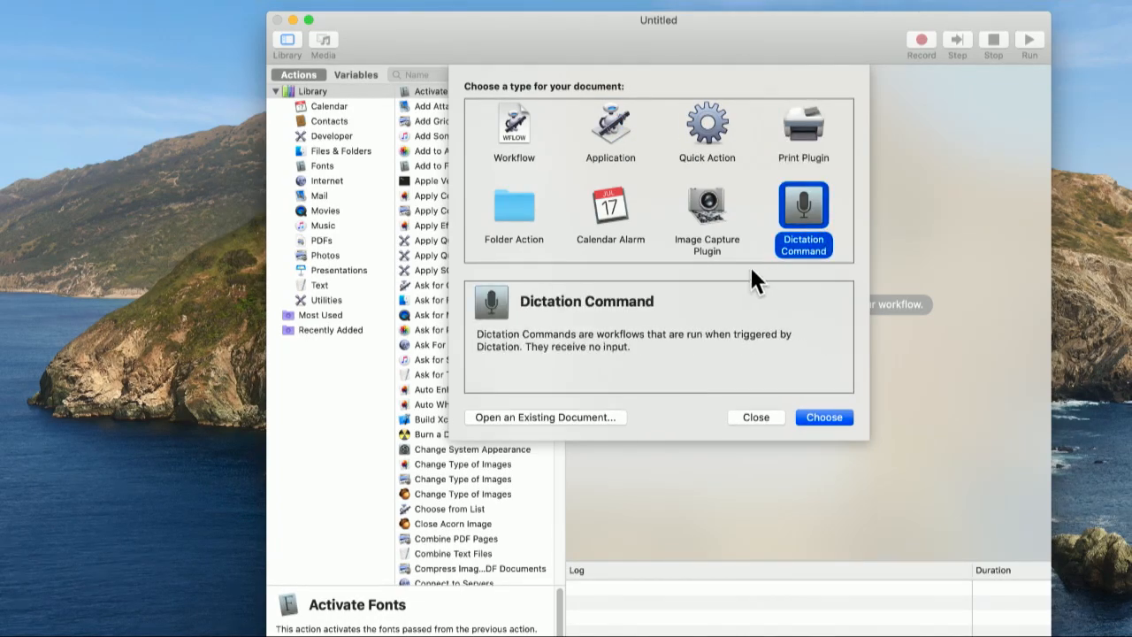
pyautogui.click(702, 212)
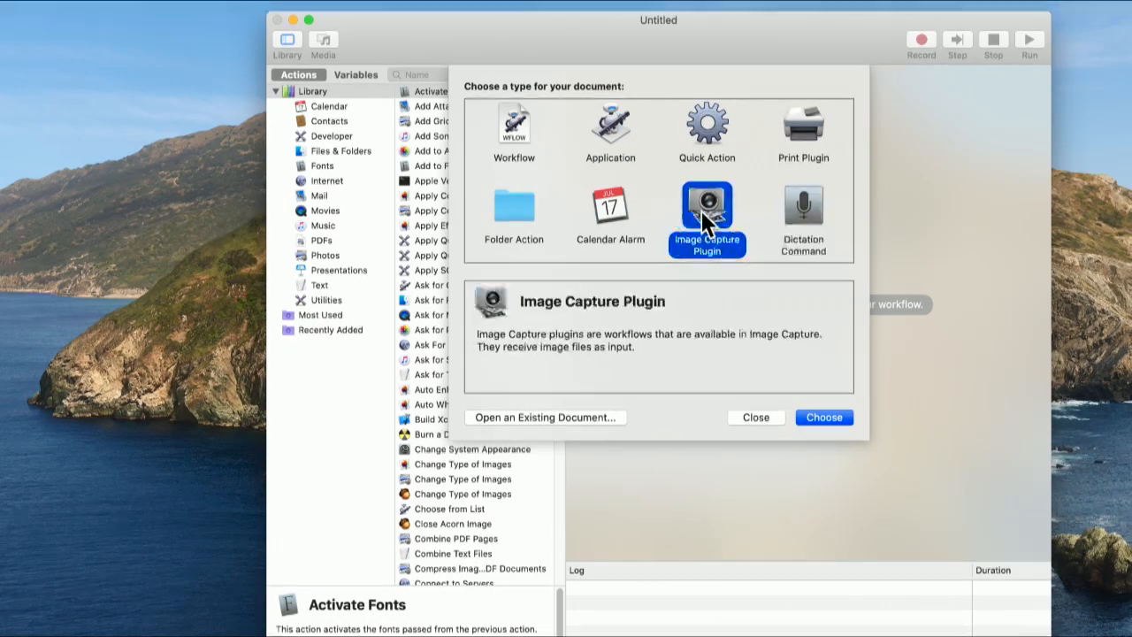
pyautogui.click(614, 223)
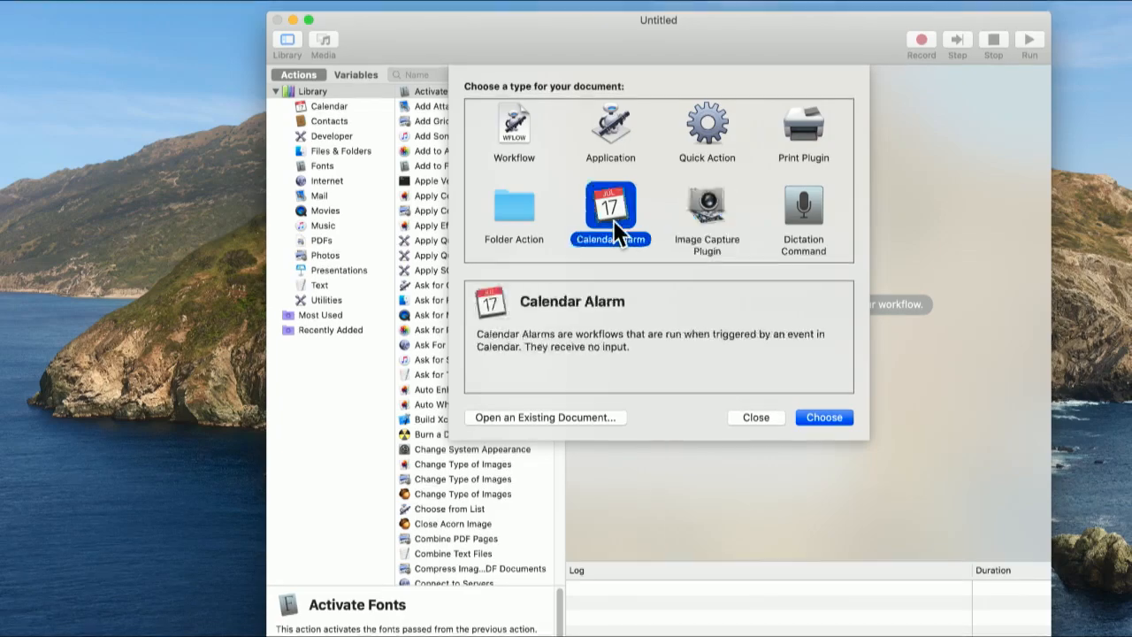
pyautogui.click(506, 228)
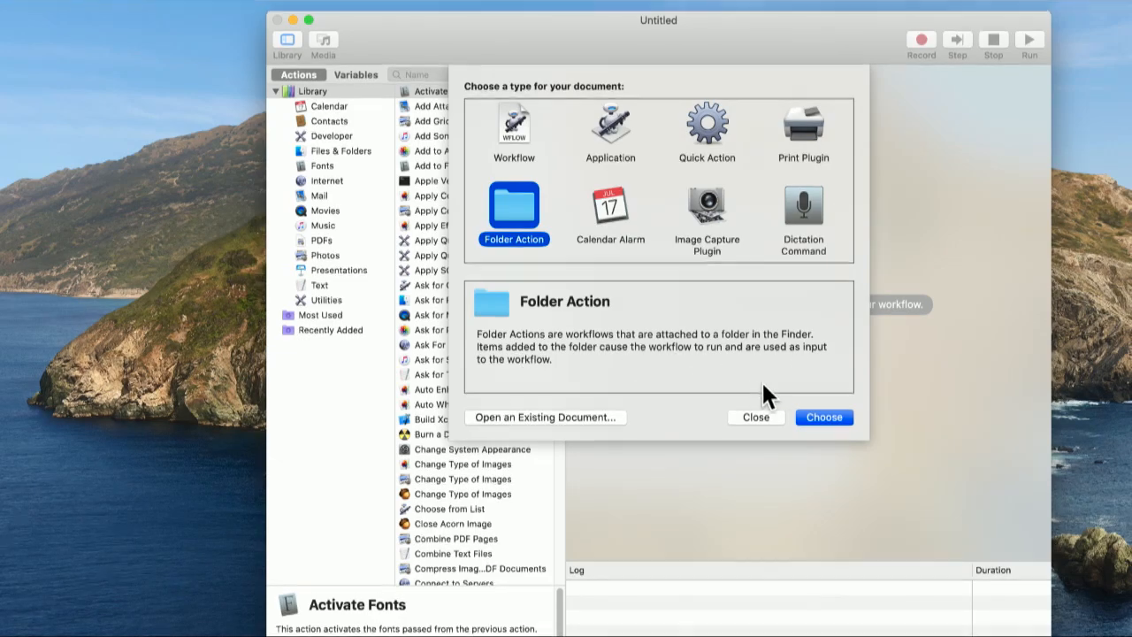
pyautogui.click(824, 416)
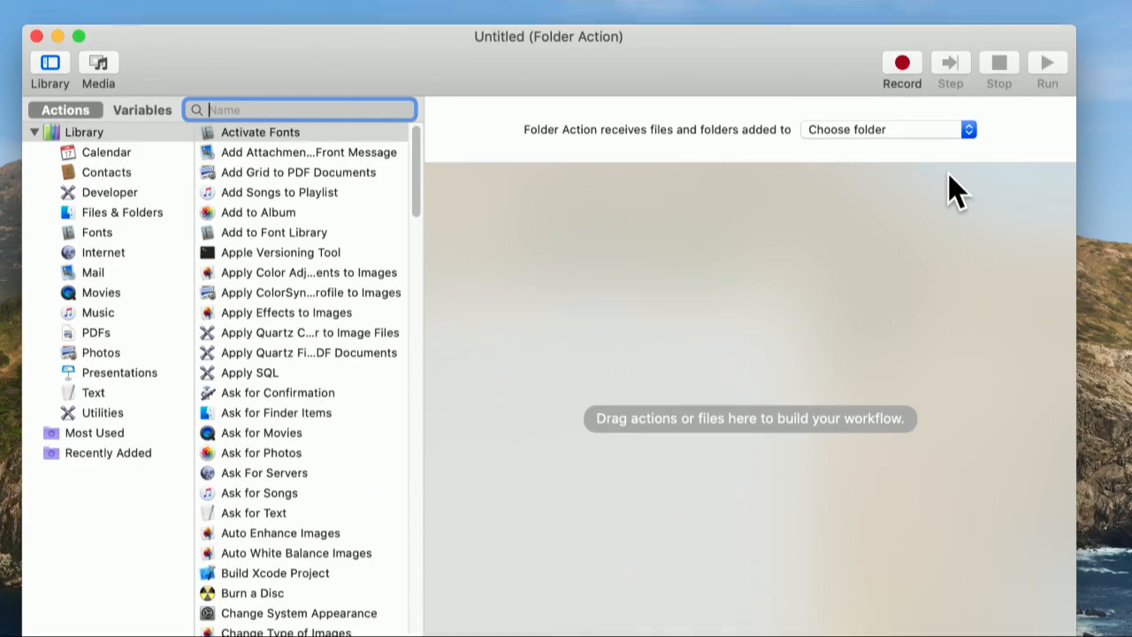
# - Set the Folder Action to receive files and folders added to the Test folder on the Desktop
pyautogui.click(904, 142)
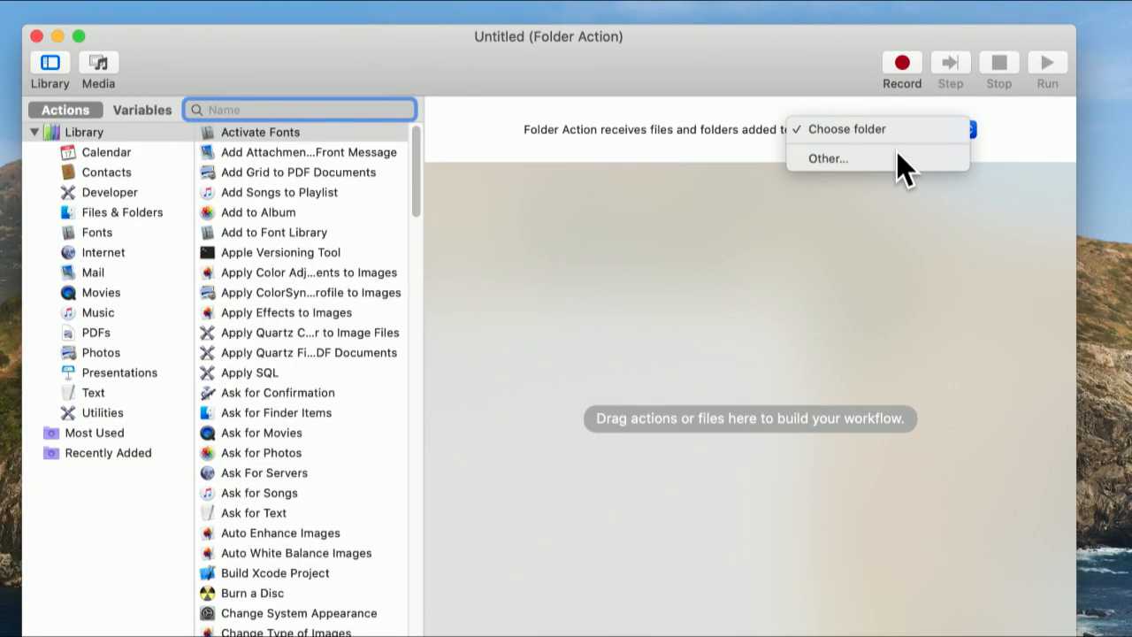
pyautogui.click(900, 163)
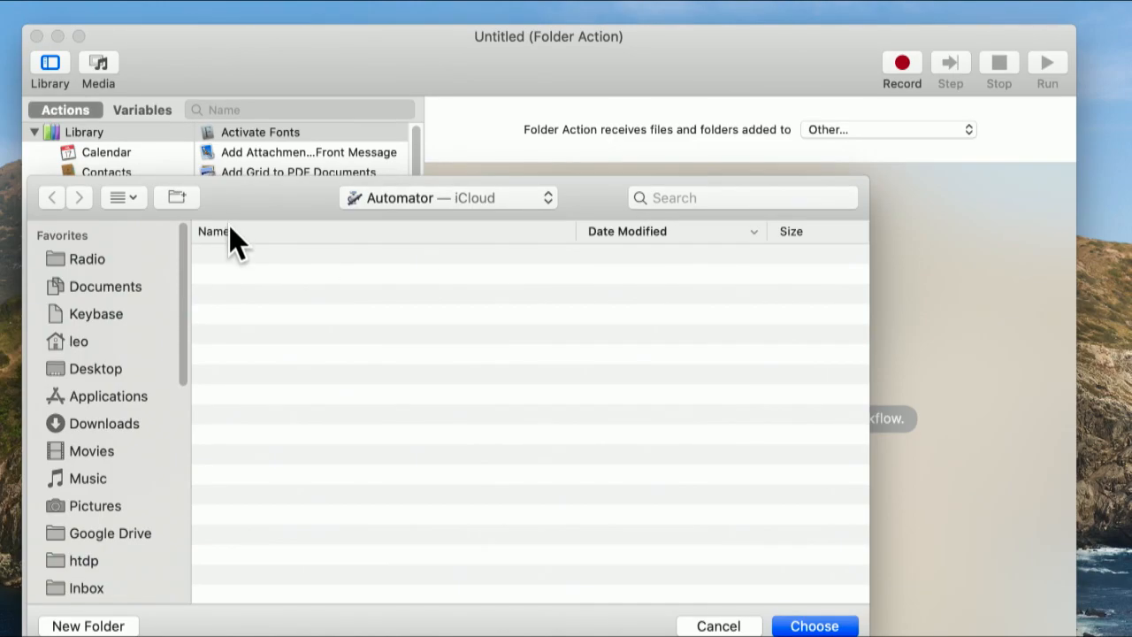
pyautogui.click(95, 370)
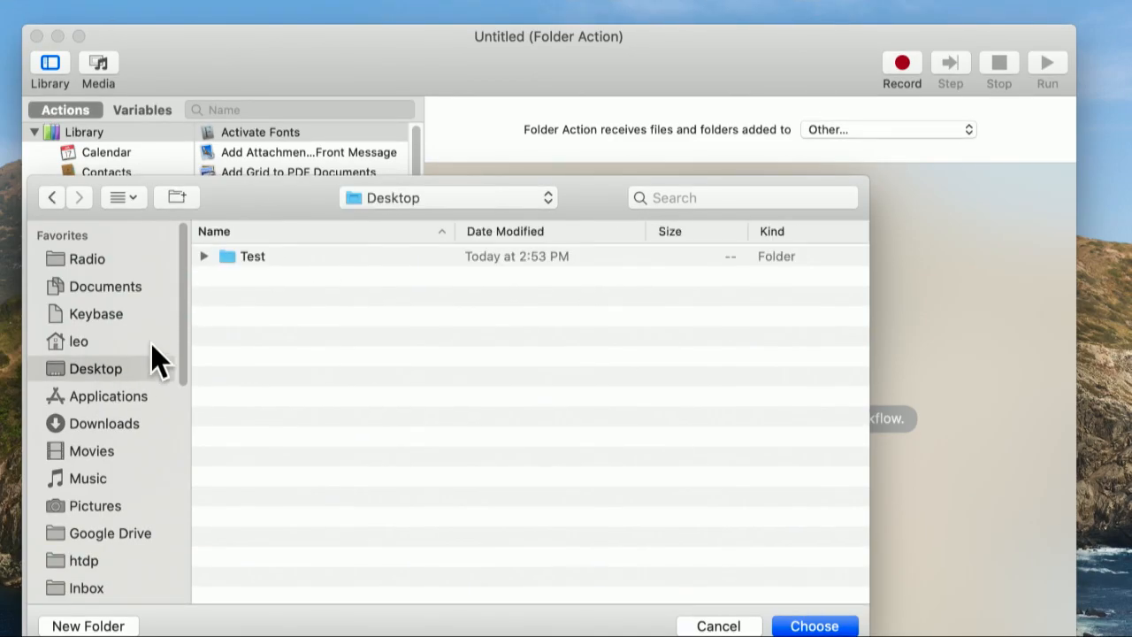
pyautogui.click(263, 258)
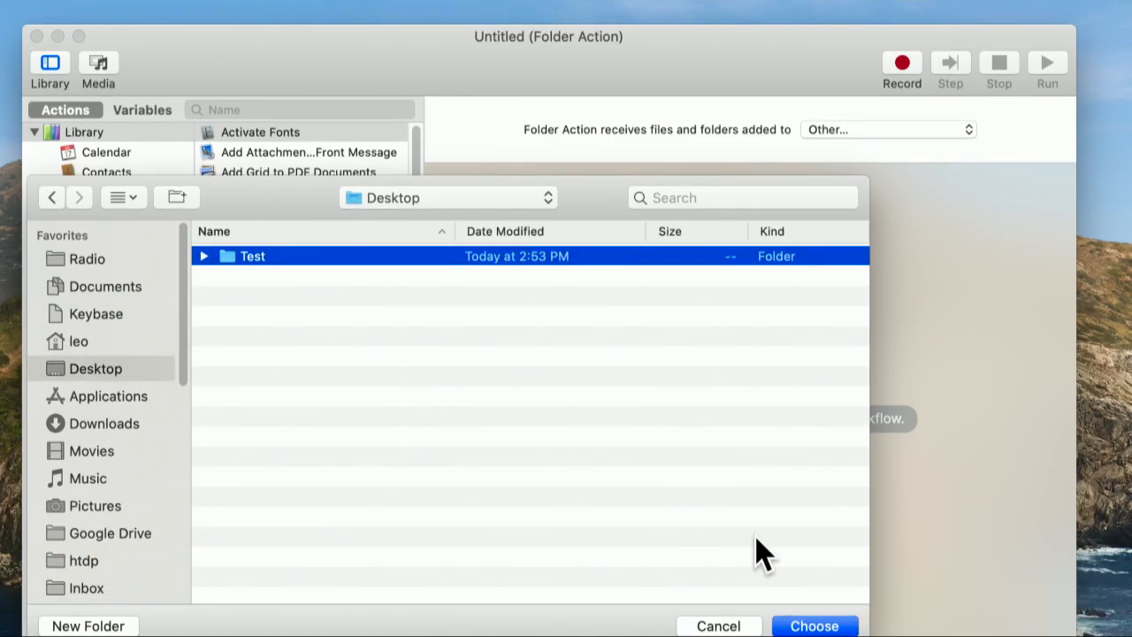
pyautogui.click(812, 626)
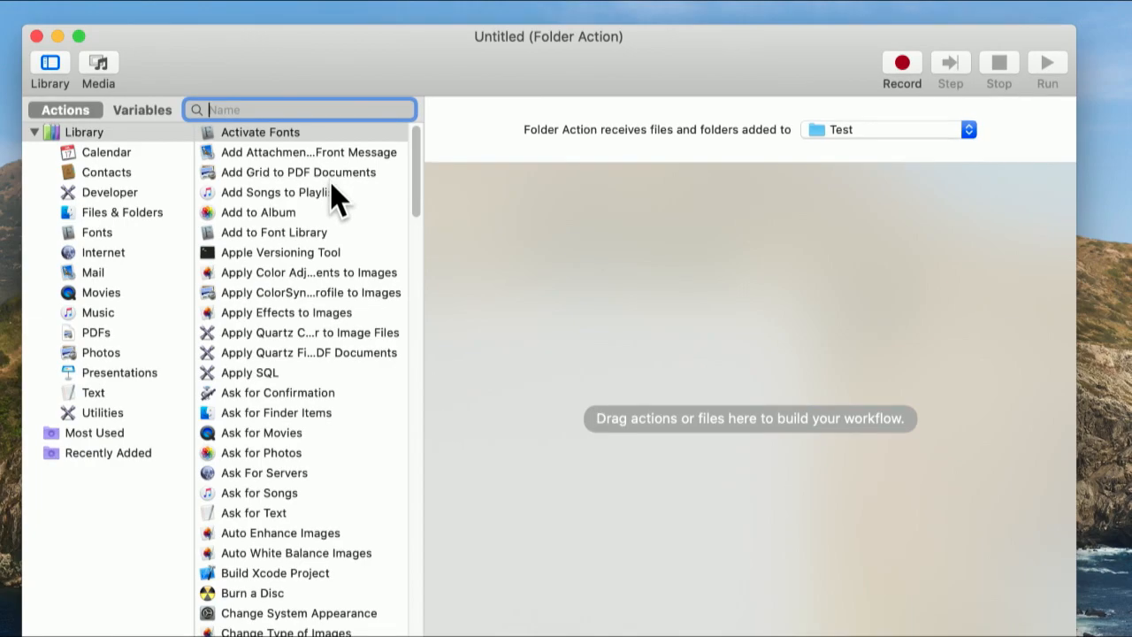
# - Examine the actions offered in the library categories, including Calendar, Contacts, Developer, Files & Folders, Fonts, Internet and Mail
pyautogui.click(85, 152)
pyautogui.click(87, 171)
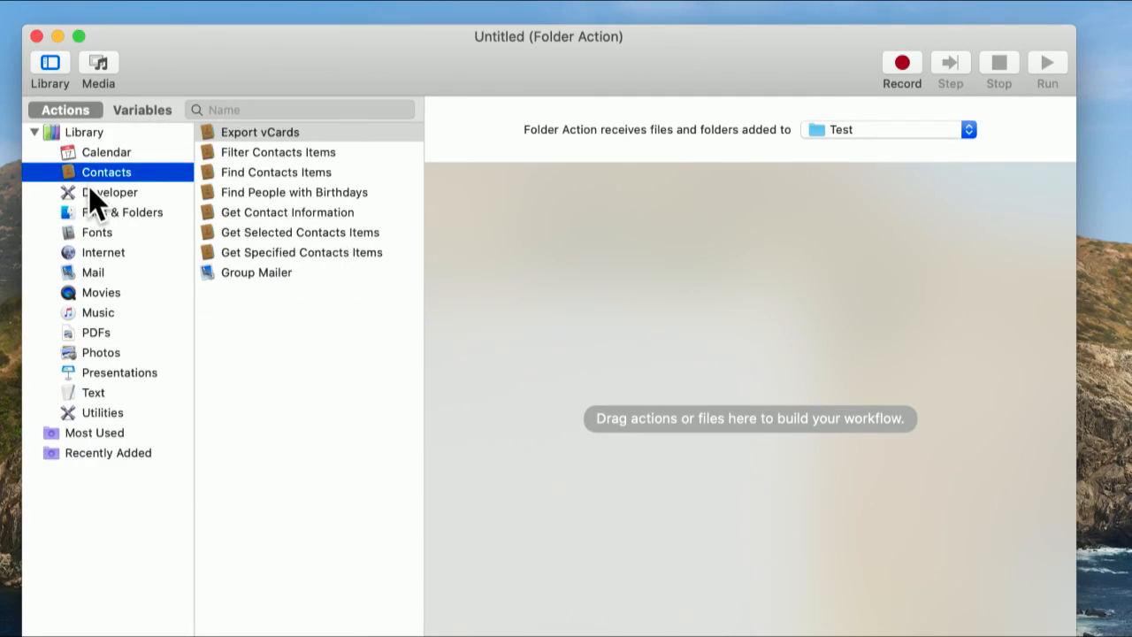
pyautogui.click(92, 194)
pyautogui.click(97, 214)
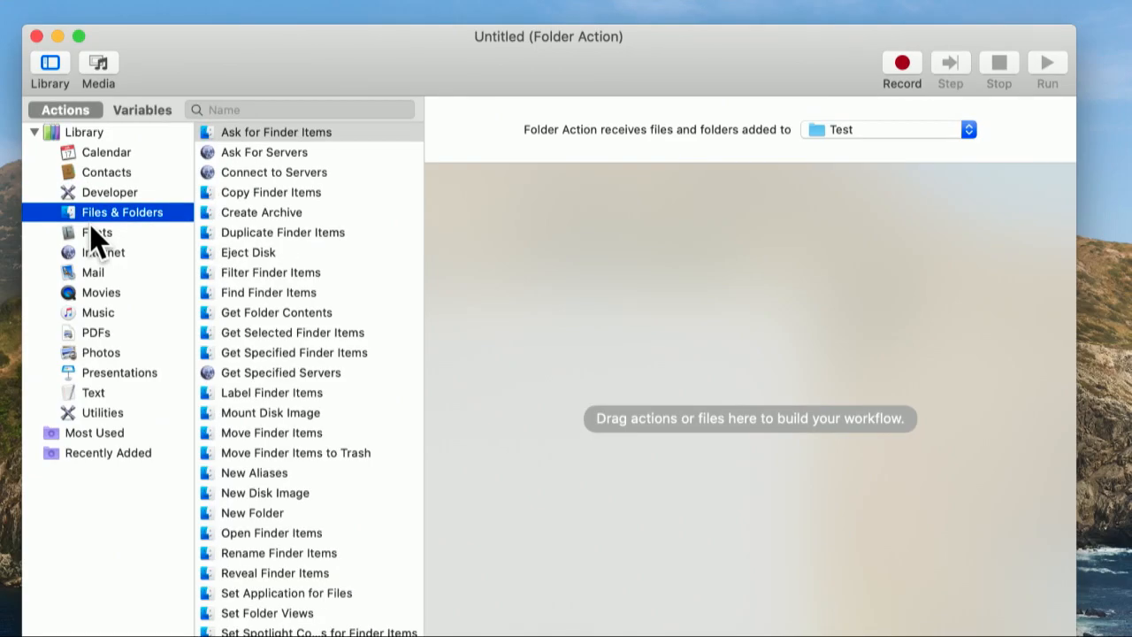
pyautogui.click(89, 235)
pyautogui.click(93, 255)
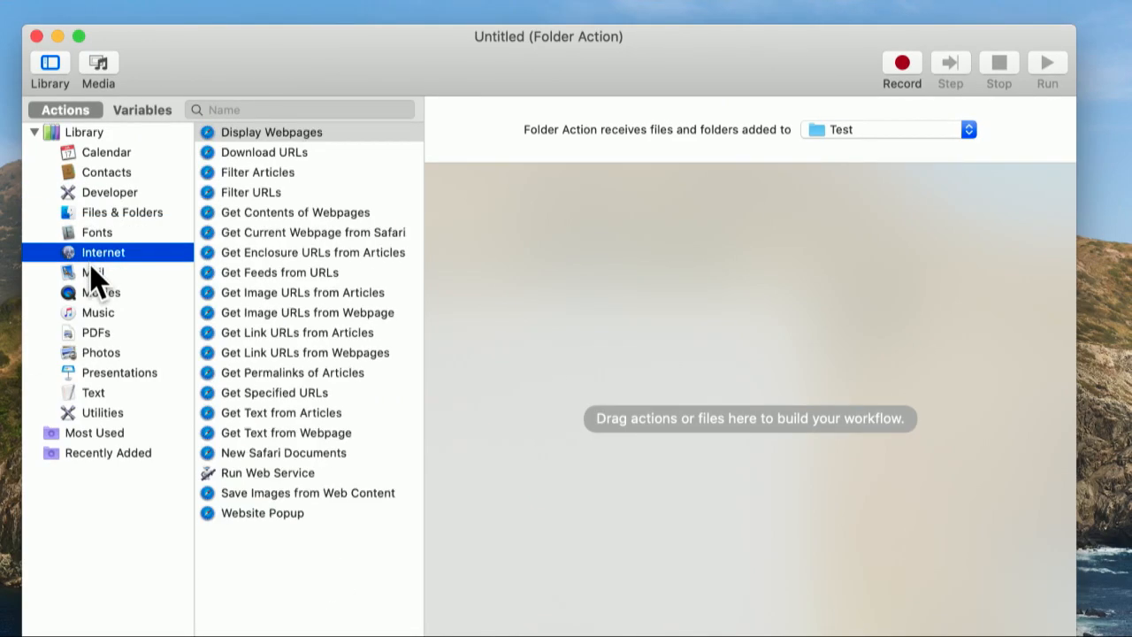
pyautogui.click(90, 271)
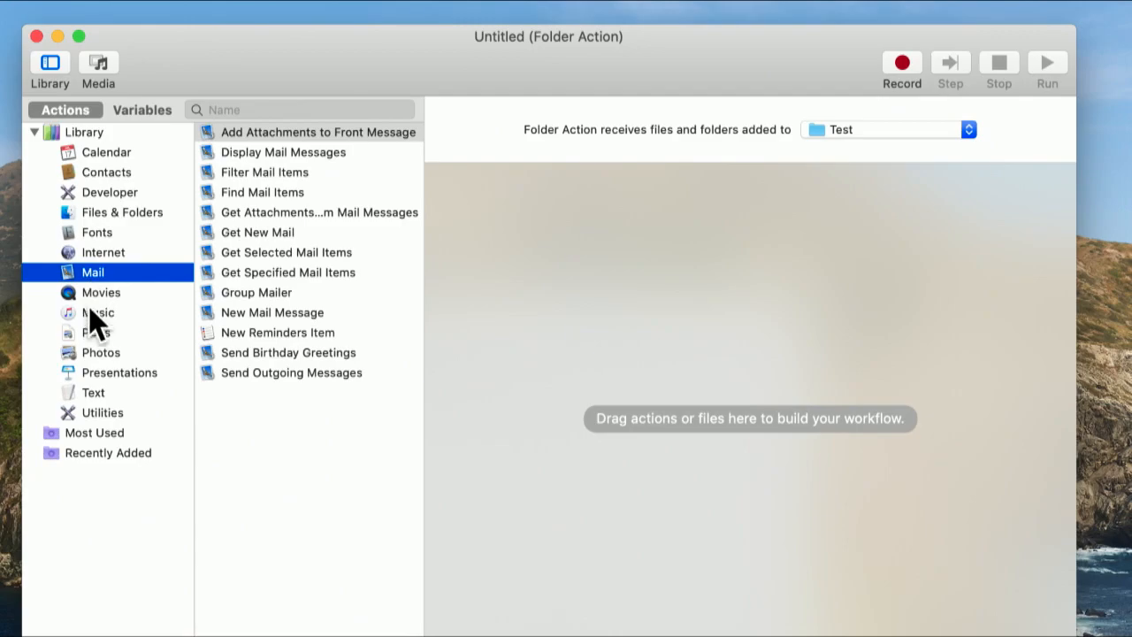
pyautogui.click(84, 366)
# - Show the actions of the whole library, widen their list to fit the full names, and look through the available actions
pyautogui.click(83, 131)
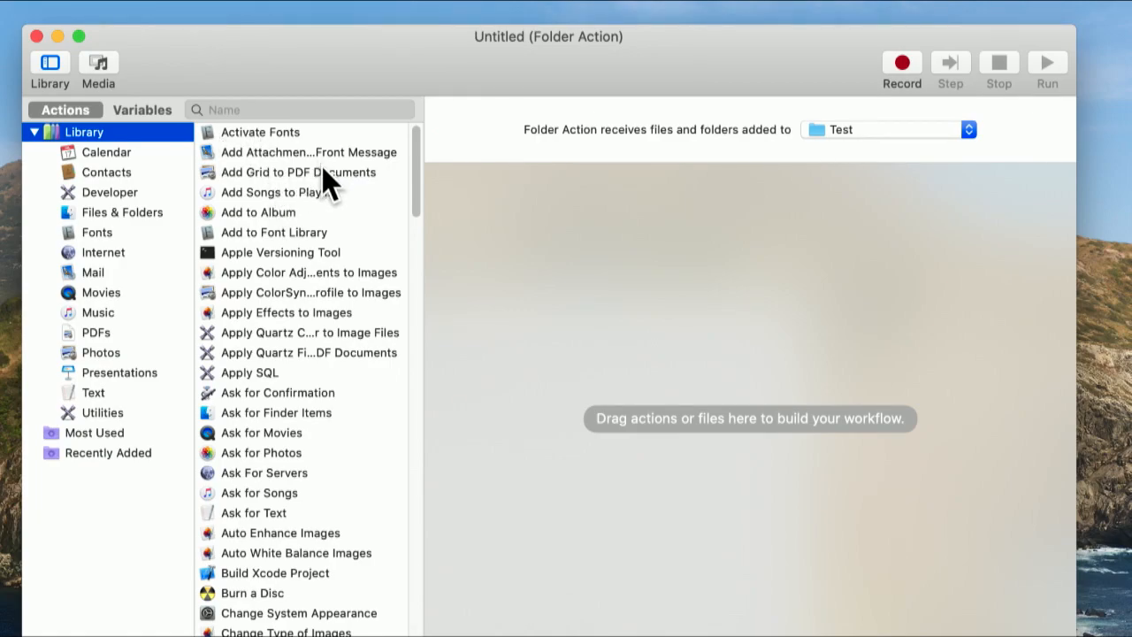
pyautogui.moveTo(421, 185); pyautogui.dragTo(491, 188)
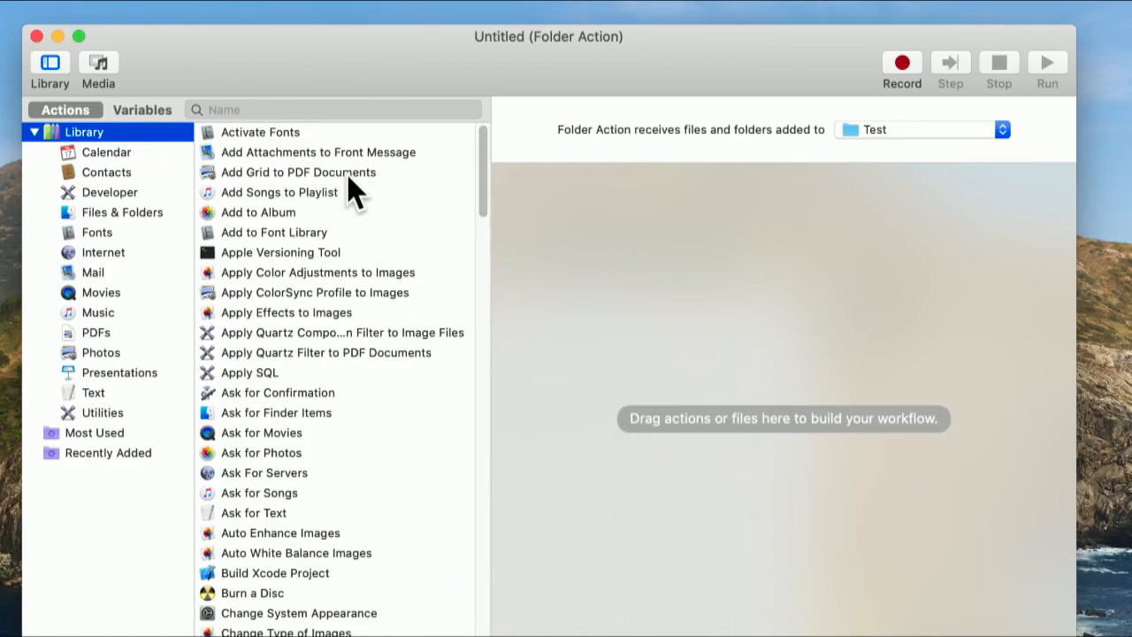
pyautogui.scroll(-3, 274, 305)
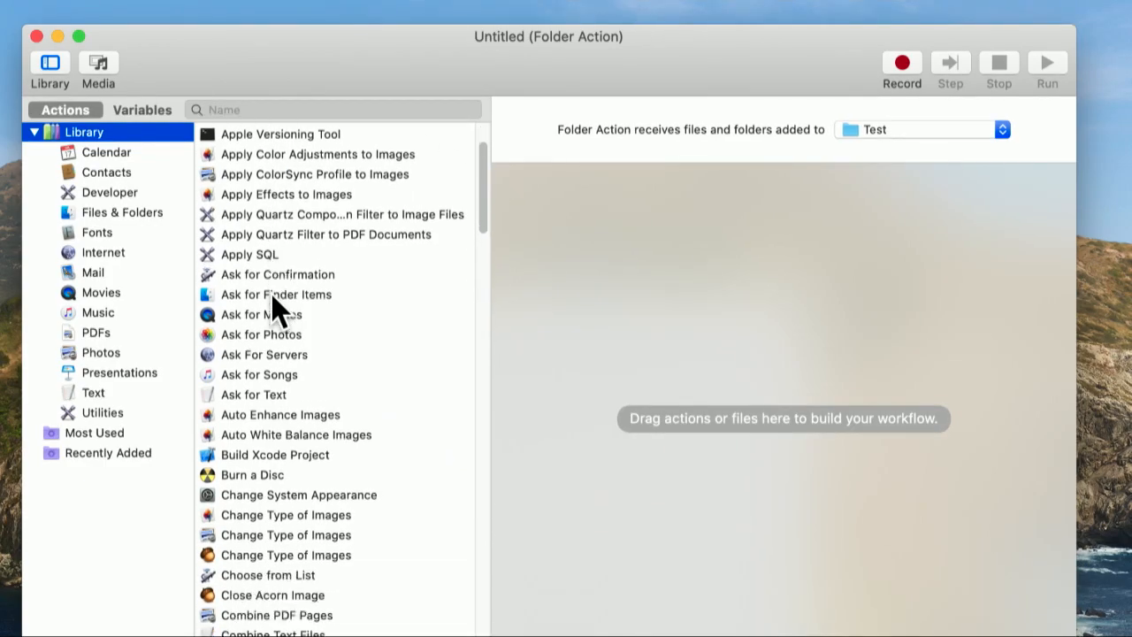
pyautogui.scroll(-3, 275, 305)
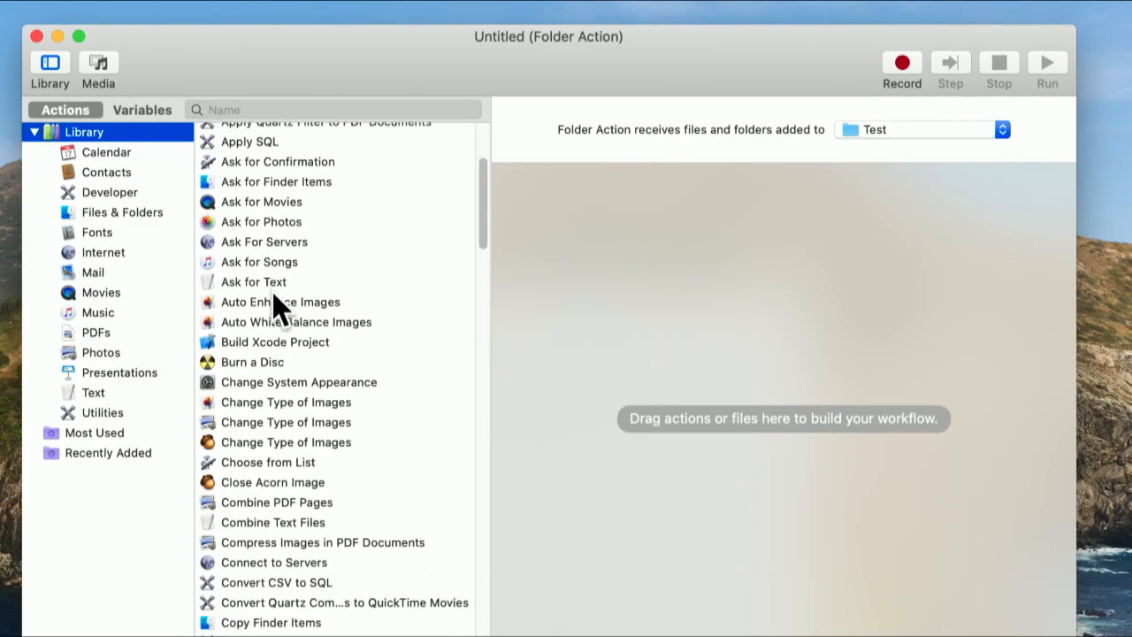
pyautogui.scroll(-2, 277, 307)
pyautogui.scroll(-2, 274, 296)
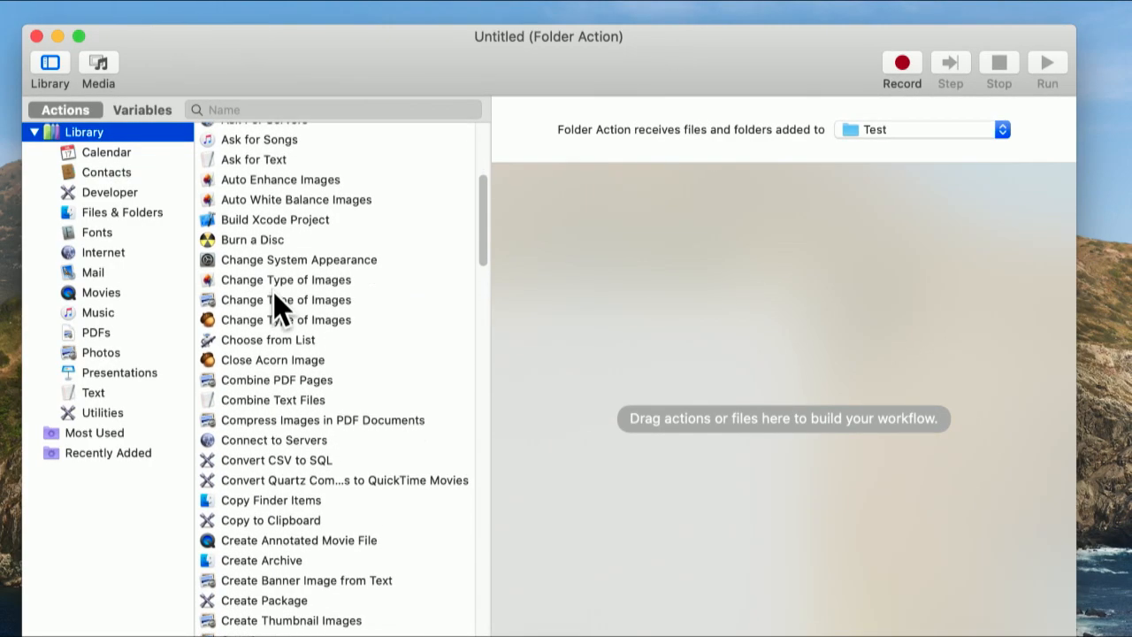
pyautogui.scroll(-2, 280, 335)
pyautogui.scroll(-2, 279, 330)
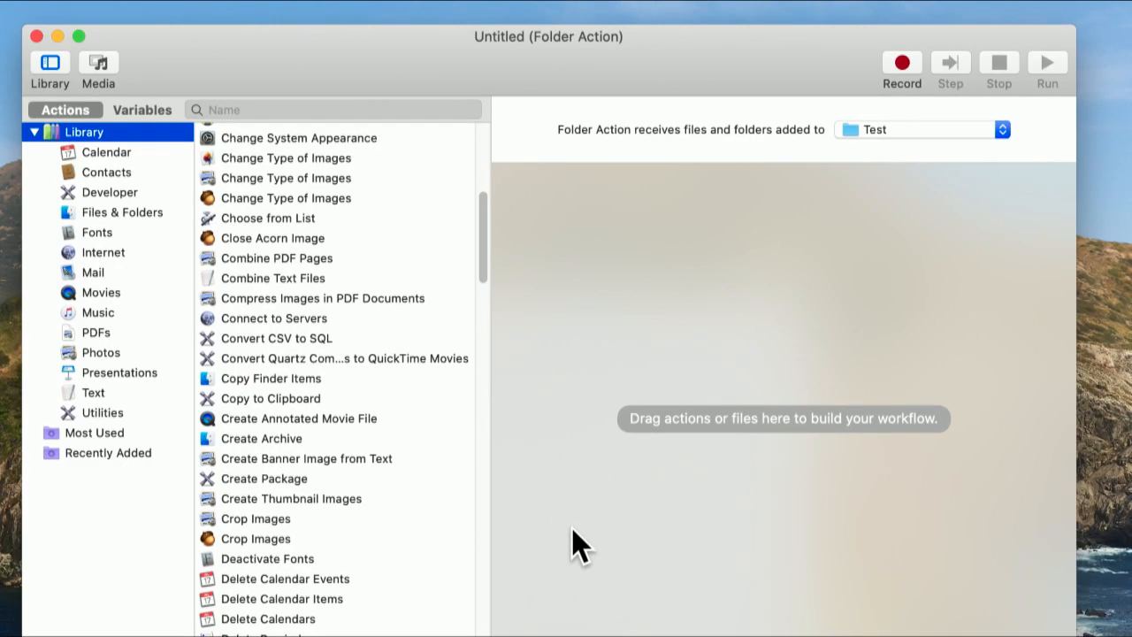
pyautogui.scroll(5, 290, 359)
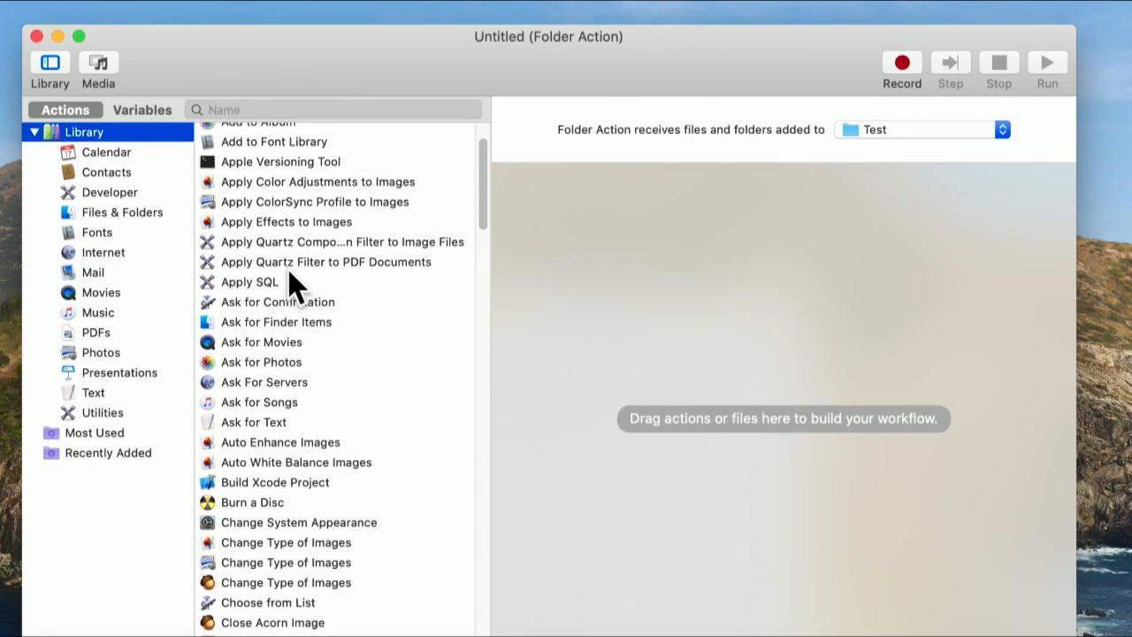
pyautogui.scroll(2, 291, 286)
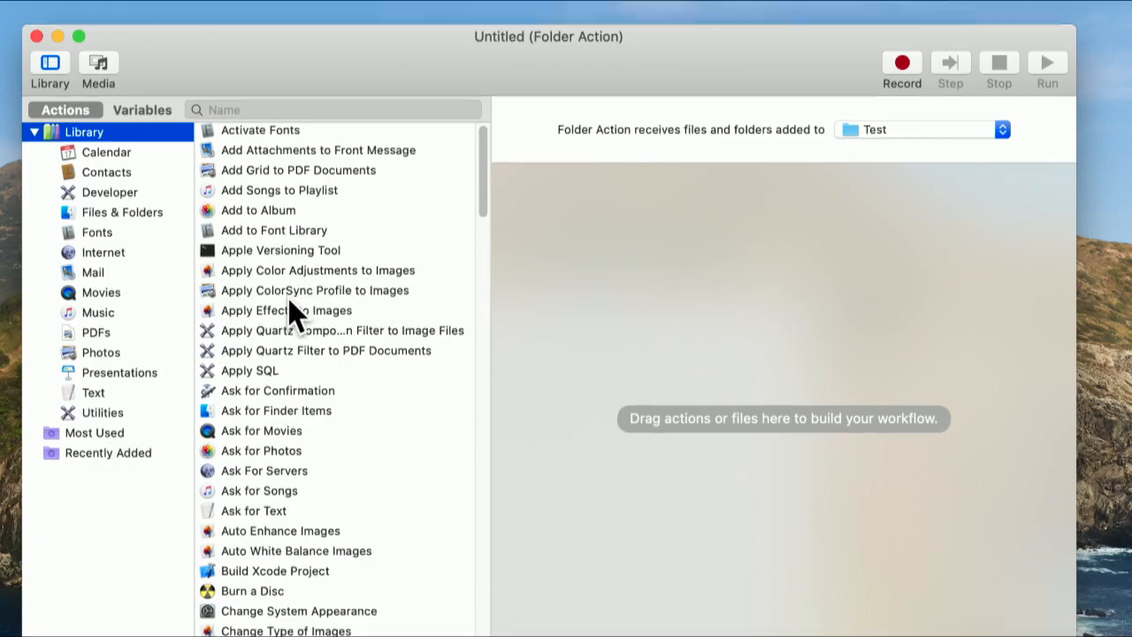
pyautogui.scroll(-2, 292, 327)
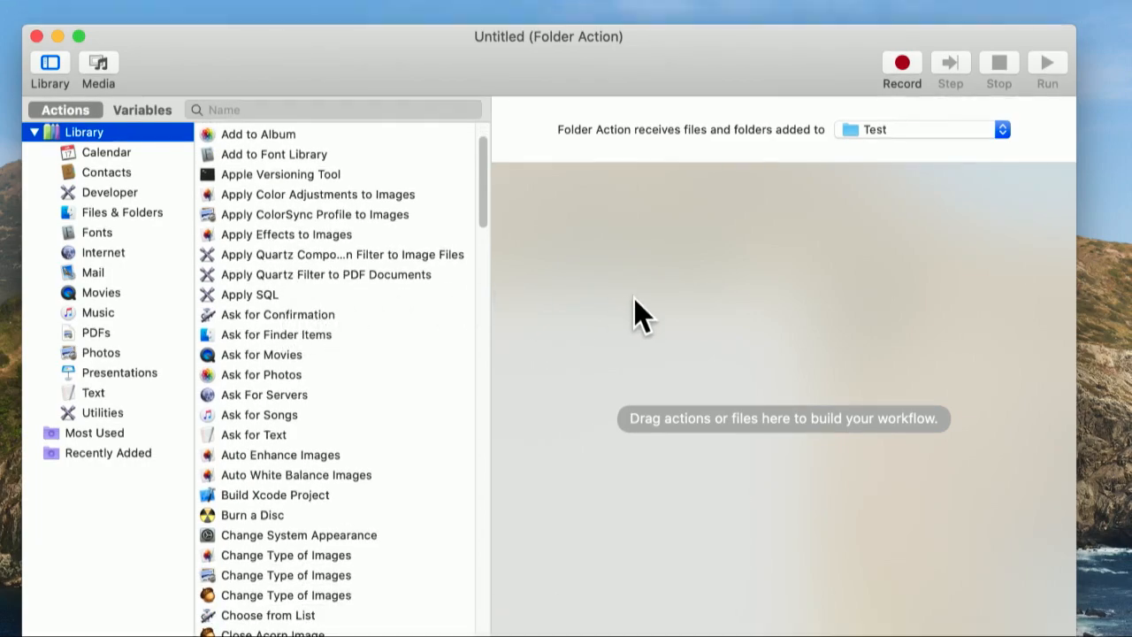
pyautogui.scroll(-3, 410, 442)
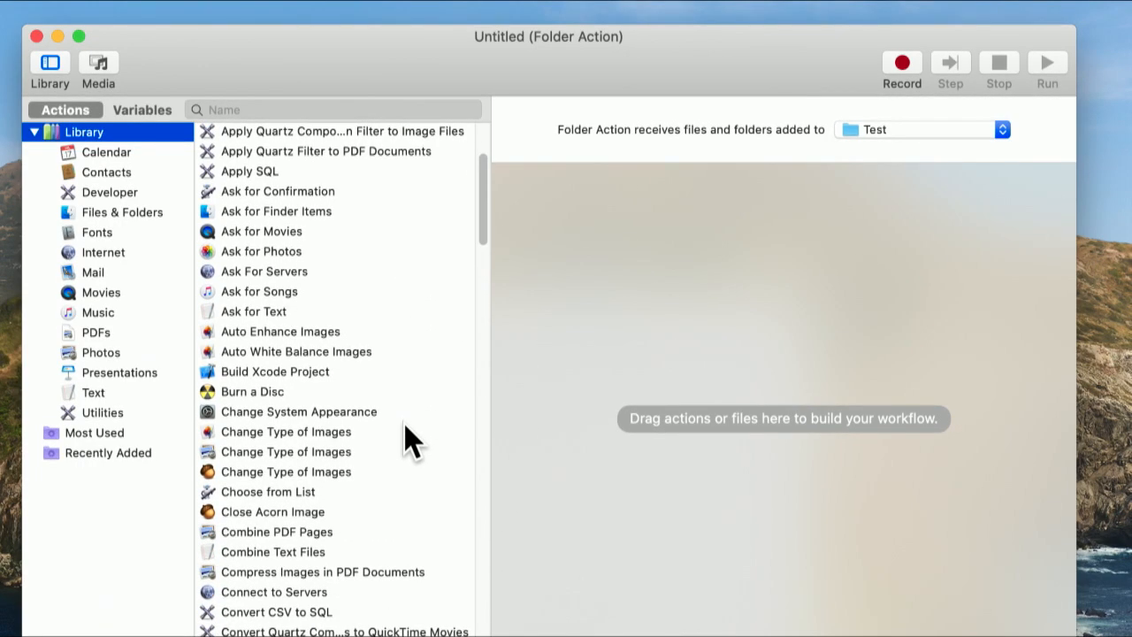
pyautogui.scroll(-5, 409, 442)
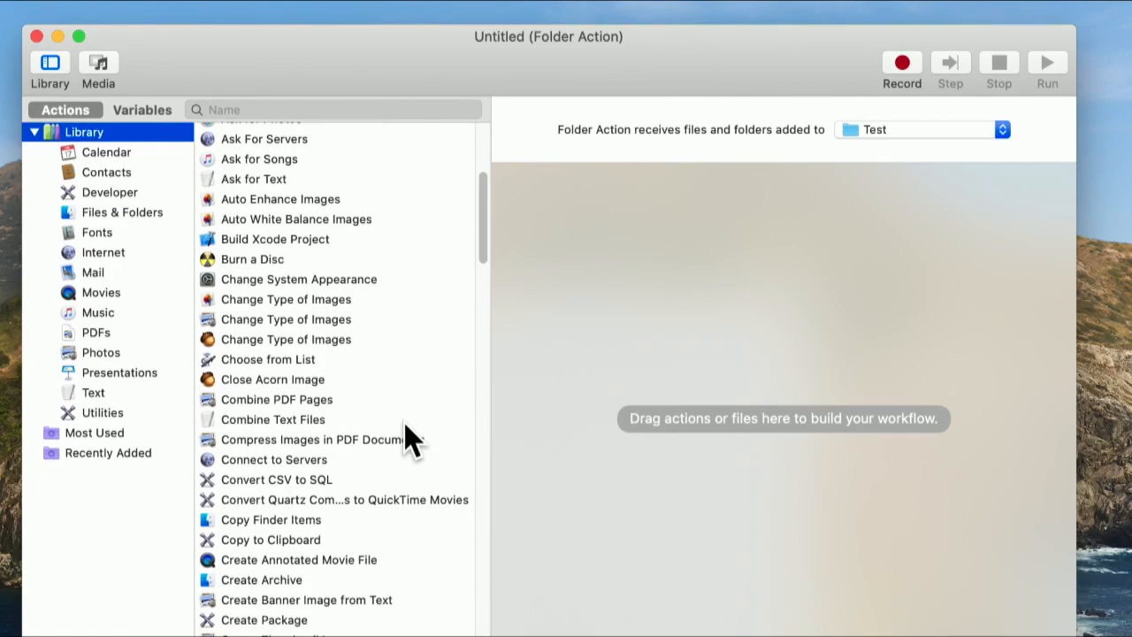
pyautogui.scroll(-1, 409, 442)
pyautogui.scroll(-5, 410, 437)
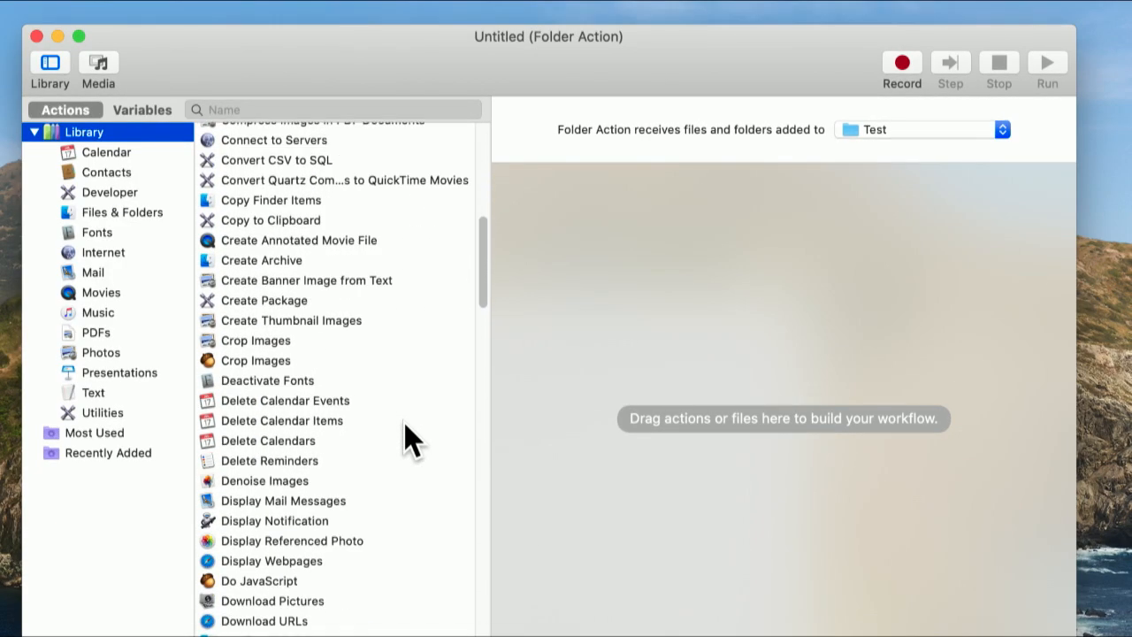
# - Examine further actions in the library's full list, including those for creating, deleting, exporting, extracting and filtering items
pyautogui.scroll(-3, 409, 438)
pyautogui.scroll(-2, 409, 437)
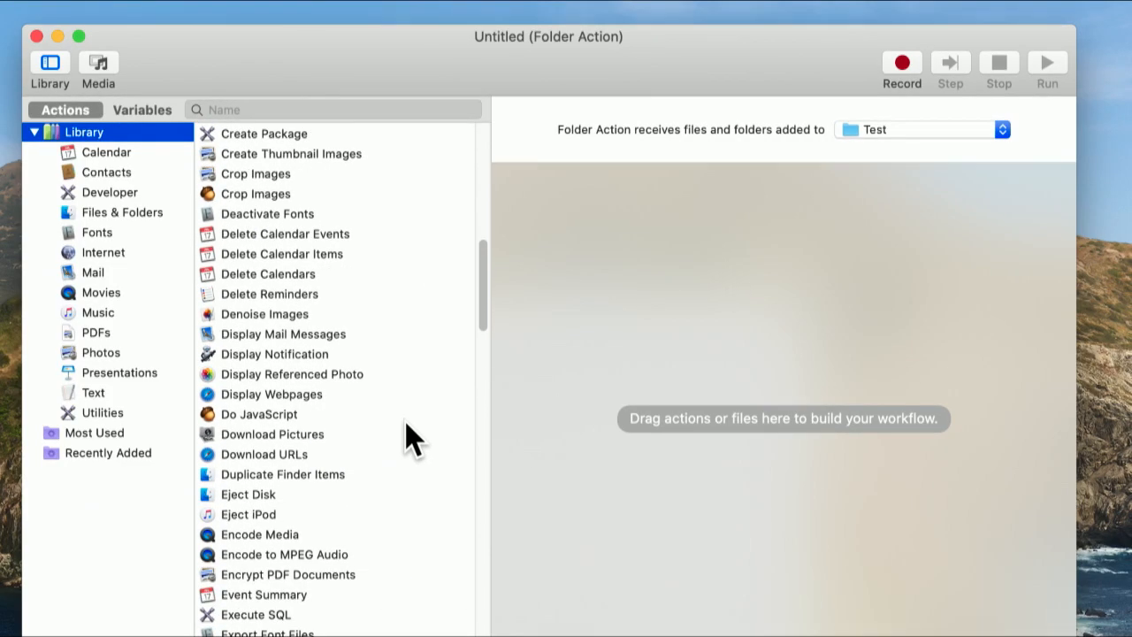
pyautogui.scroll(-1, 410, 438)
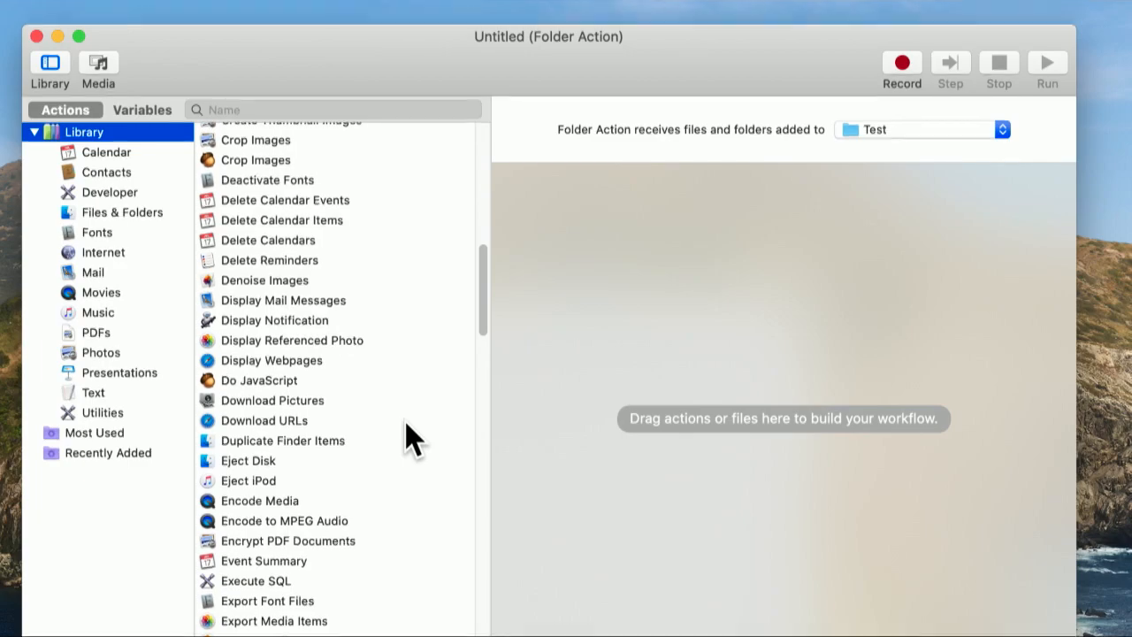
pyautogui.scroll(-1, 409, 438)
pyautogui.scroll(-2, 410, 437)
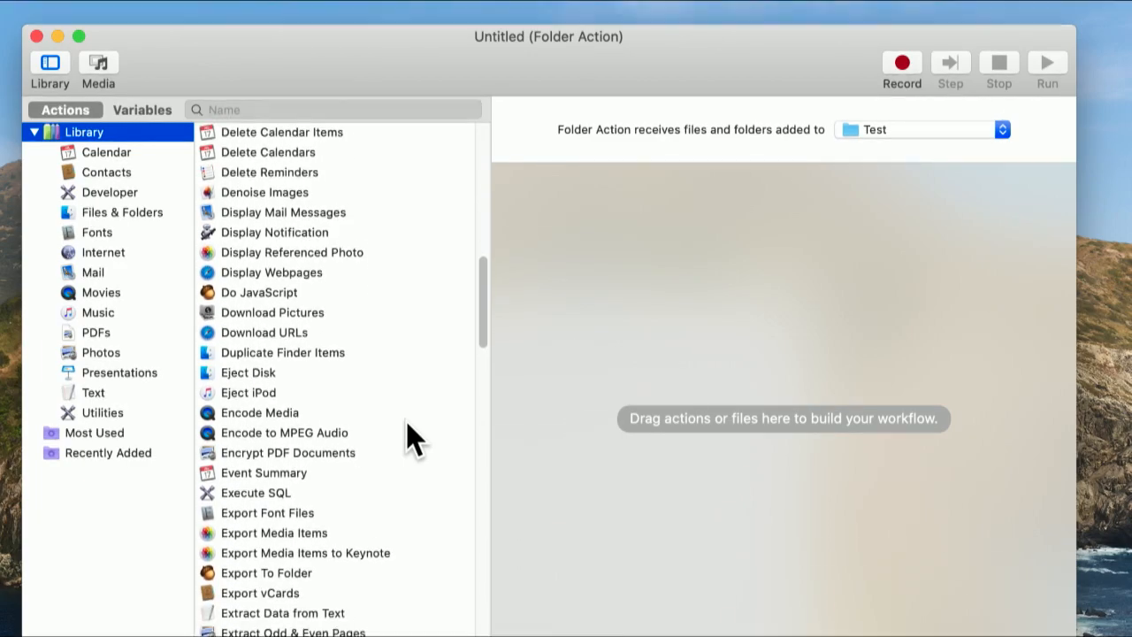
pyautogui.scroll(-3, 410, 438)
pyautogui.scroll(-1, 396, 420)
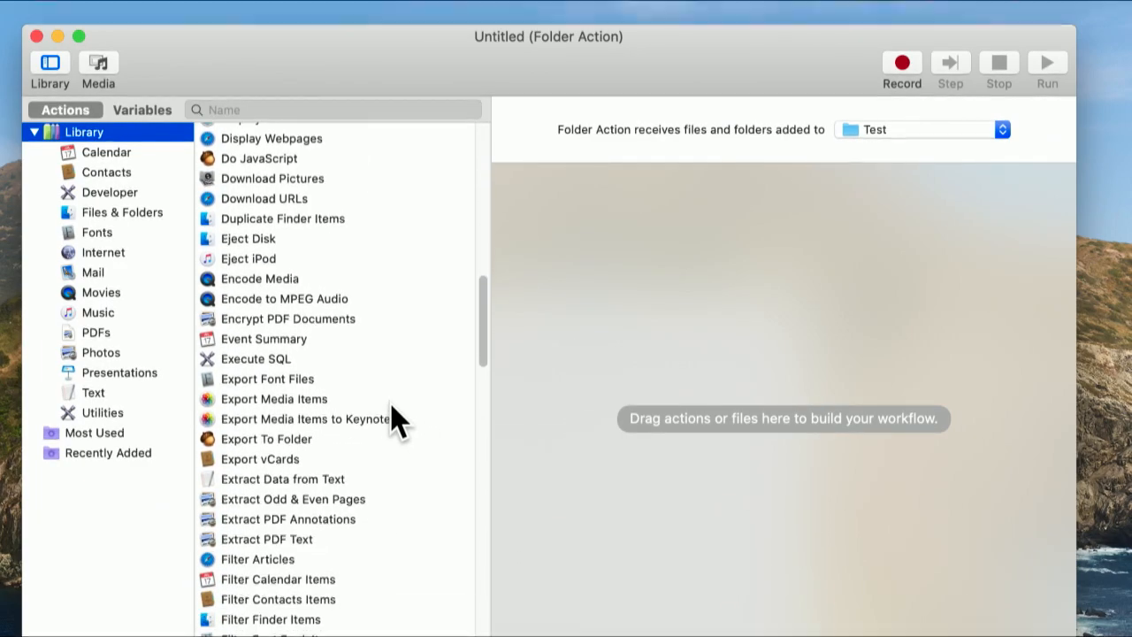
pyautogui.scroll(-3, 396, 420)
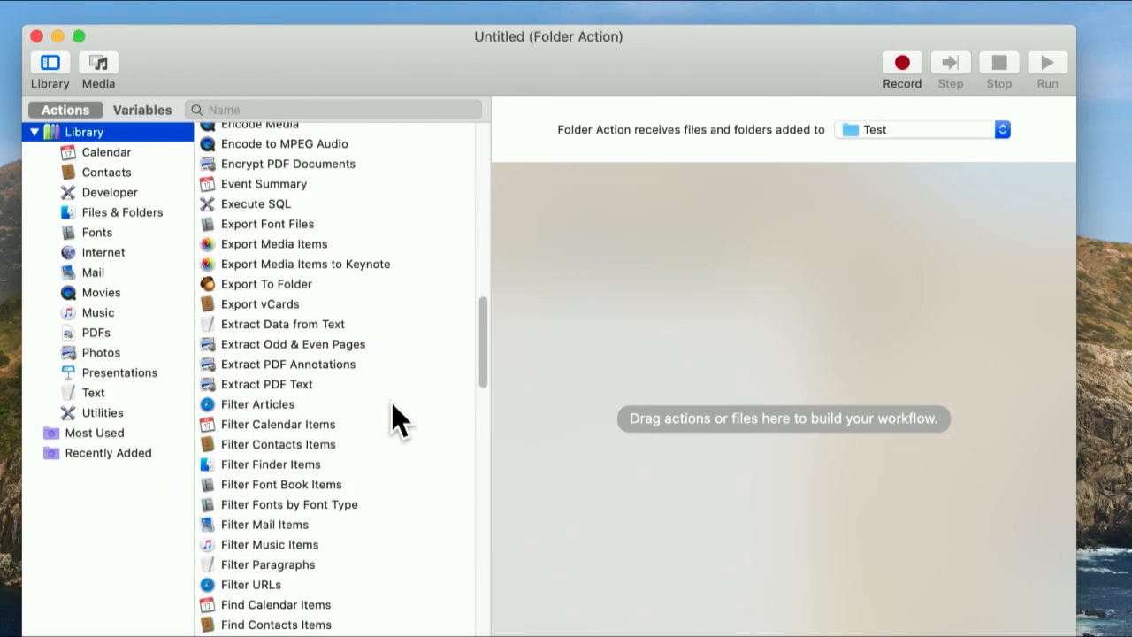
pyautogui.scroll(10, 396, 419)
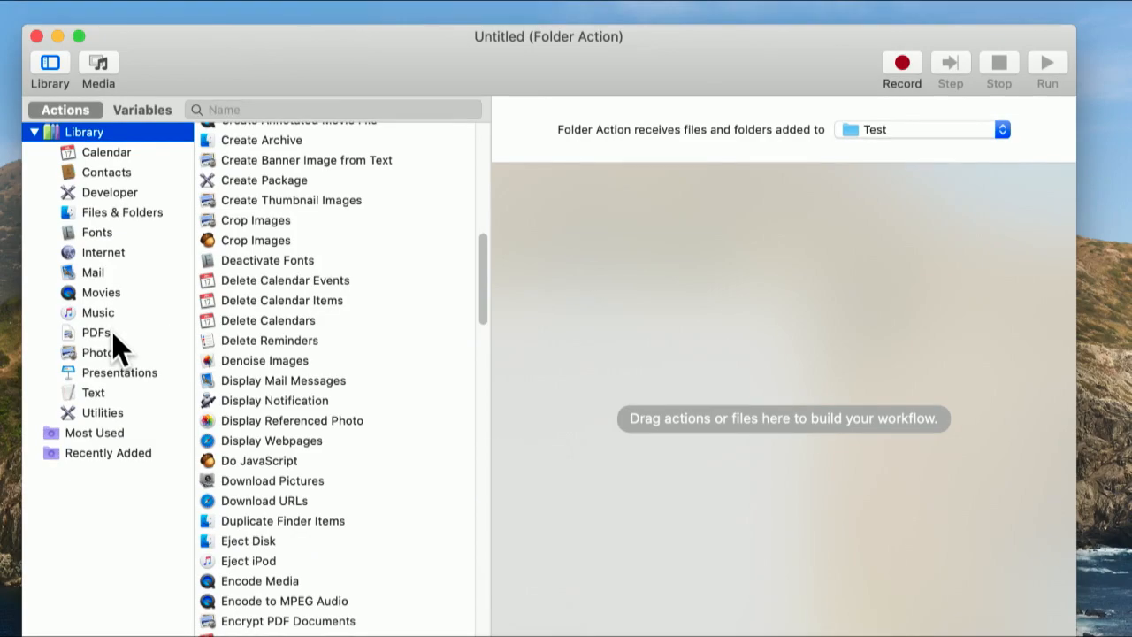
# - Add the Add to Album action from the Photos category to the workflow
pyautogui.click(112, 354)
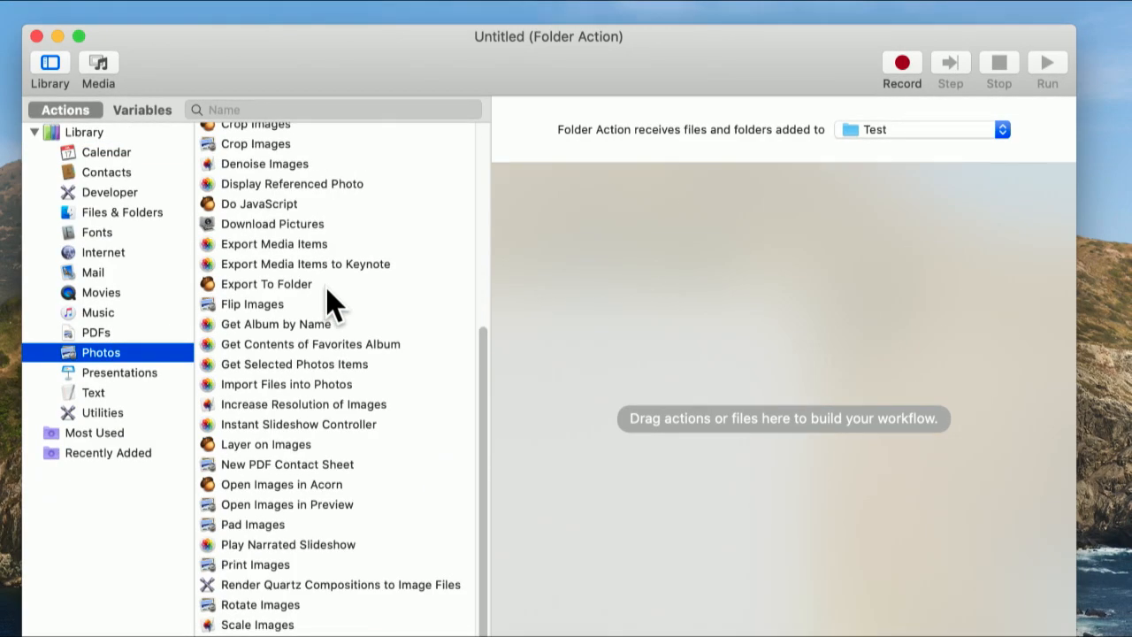
pyautogui.scroll(3, 340, 305)
pyautogui.scroll(3, 341, 305)
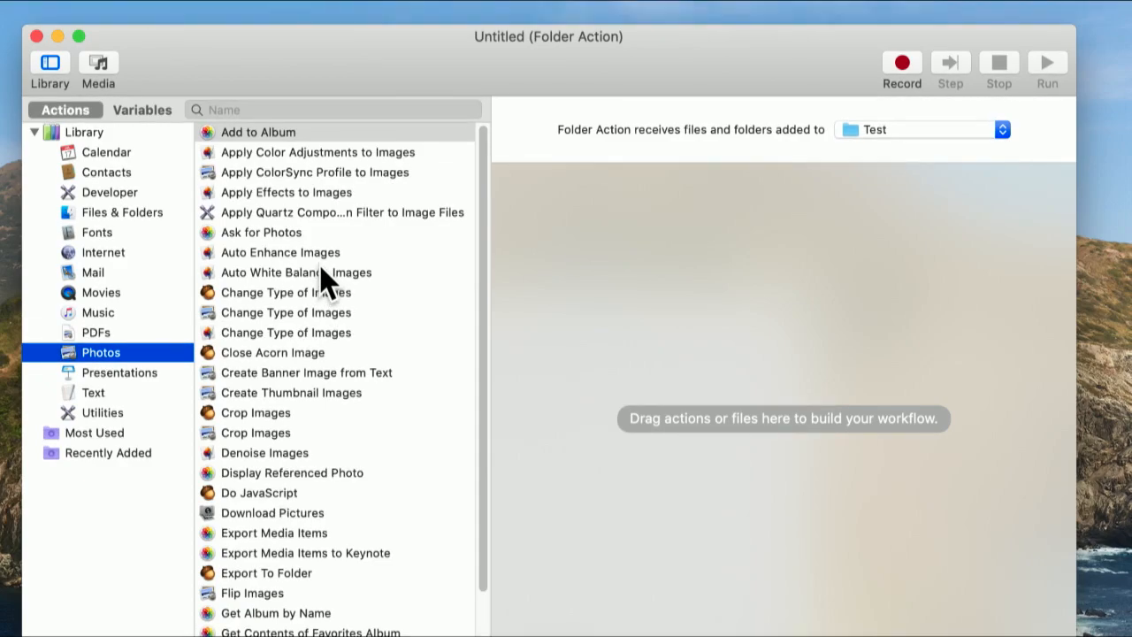
pyautogui.click(296, 135)
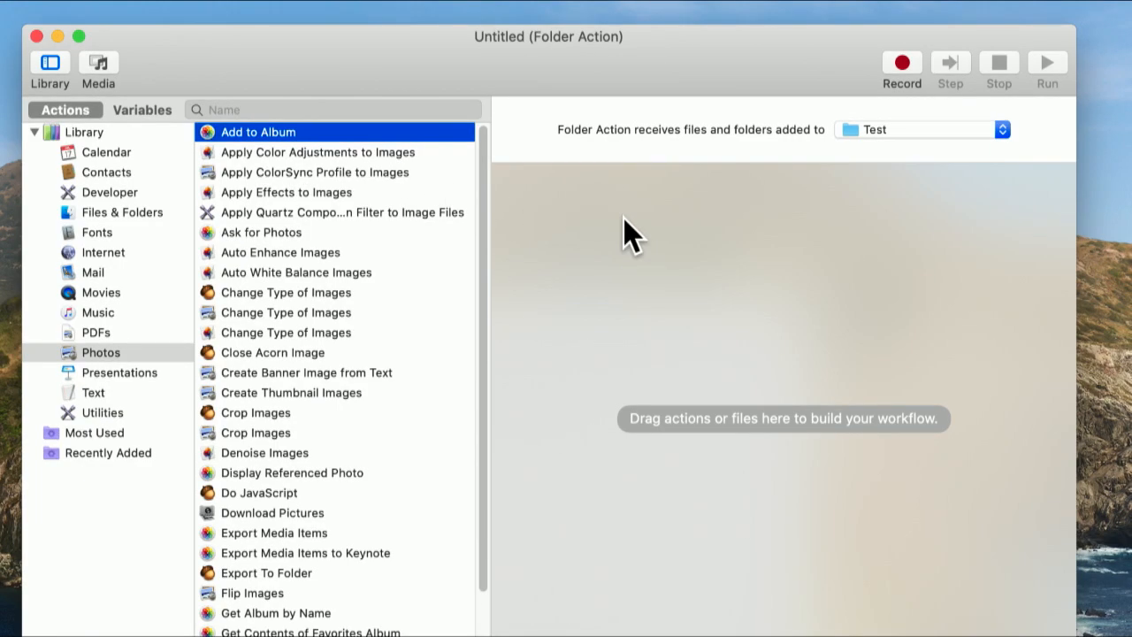
pyautogui.moveTo(396, 136); pyautogui.dragTo(735, 208)
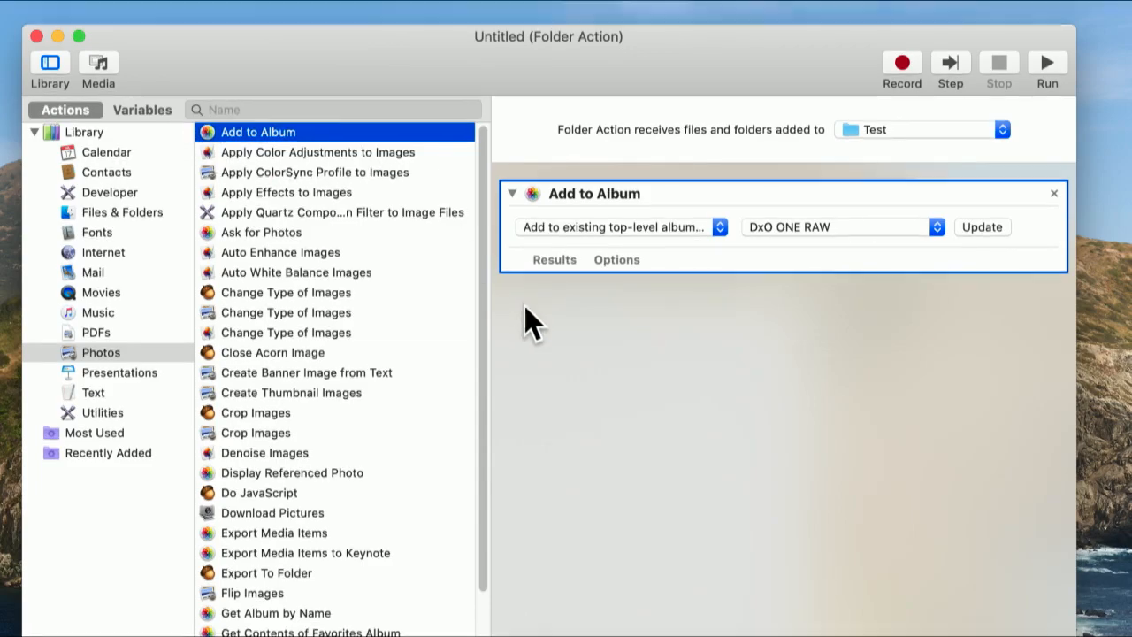
pyautogui.click(605, 350)
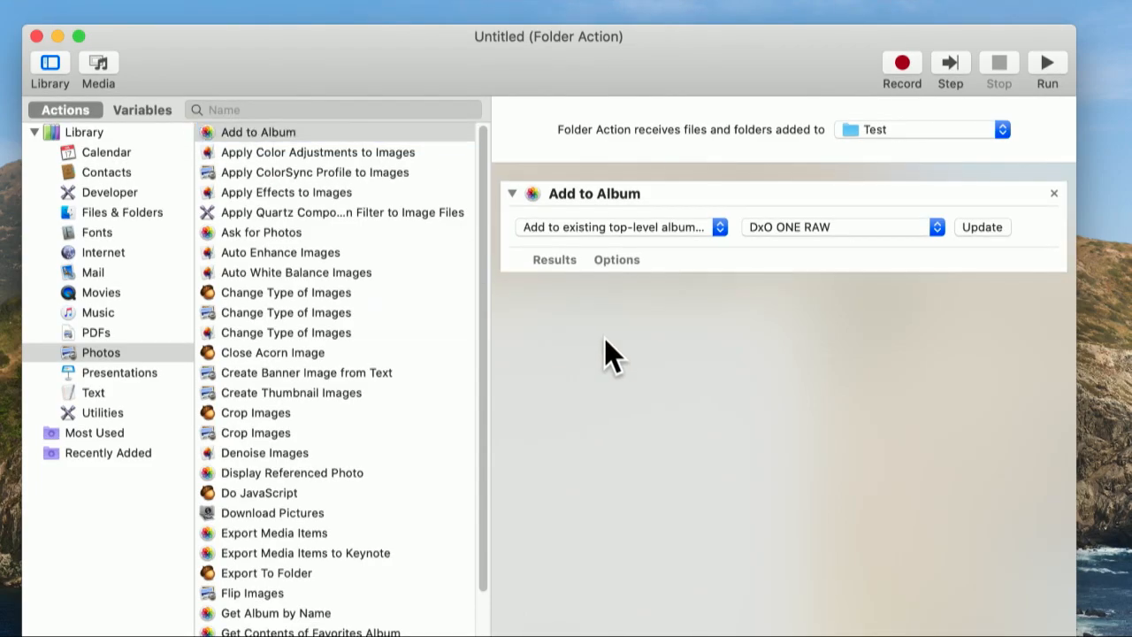
# - Set the Add to Album action to add items to a new album named "Unproocessed Photos"
pyautogui.click(710, 232)
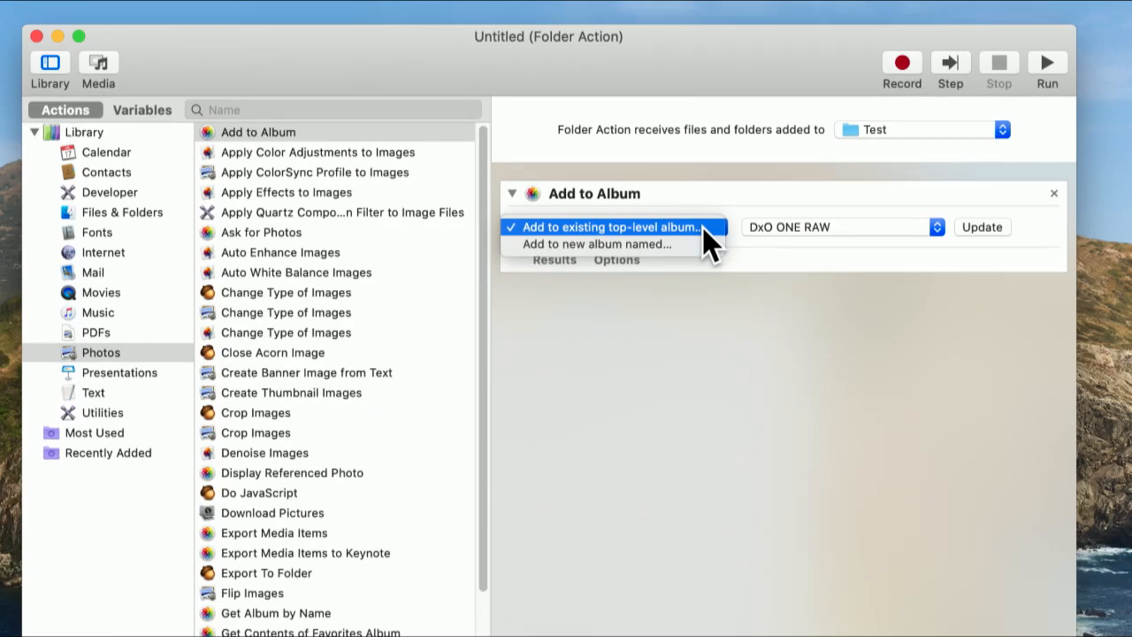
pyautogui.click(697, 239)
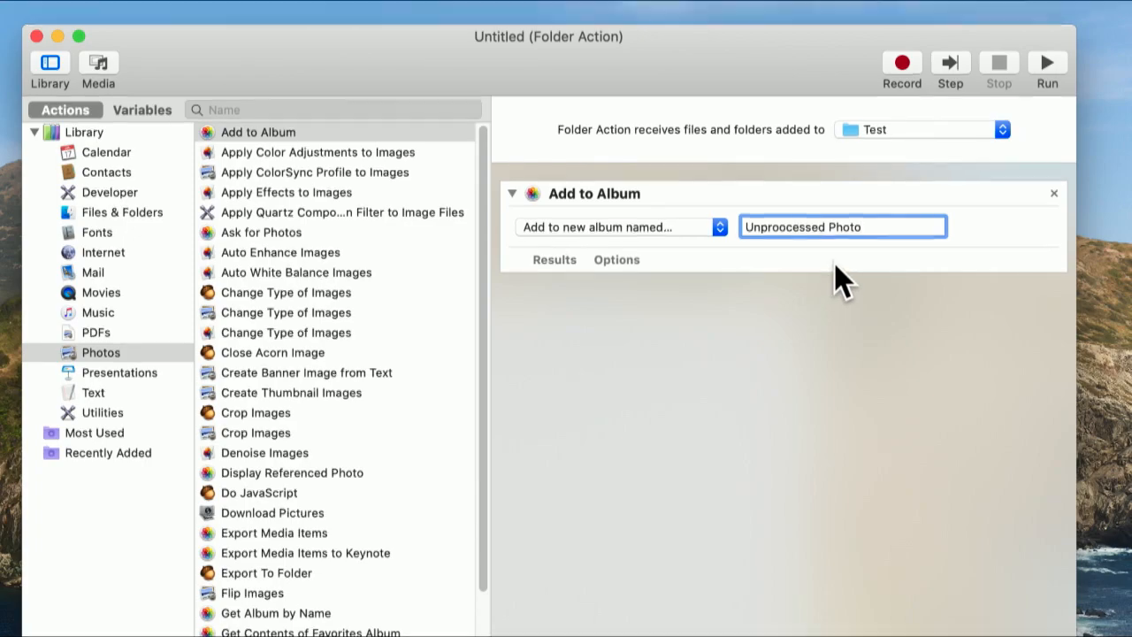
pyautogui.write('s')
pyautogui.click(744, 308)
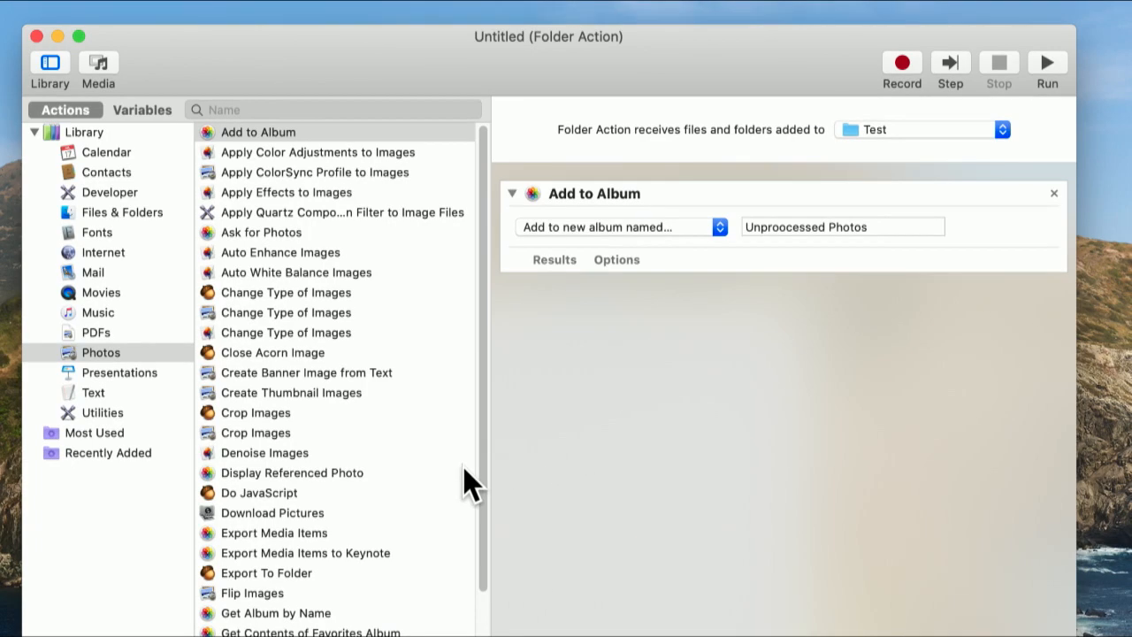
# - Display the results area of the Add to Album action and test-run the workflow
pyautogui.scroll(-5, 463, 473)
pyautogui.scroll(-3, 466, 482)
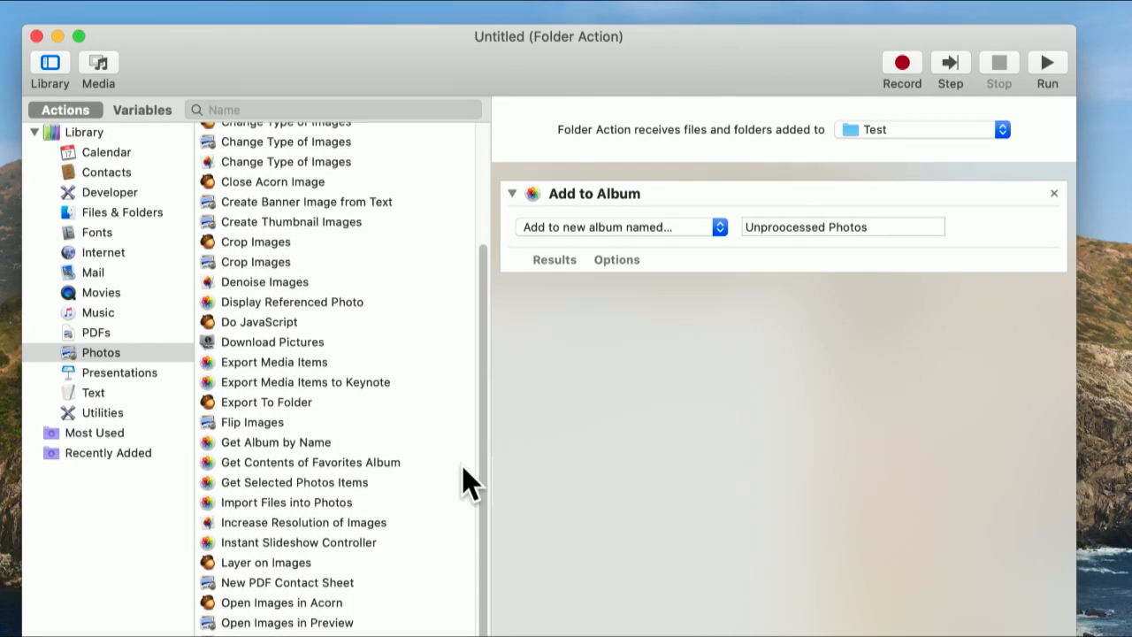
pyautogui.click(554, 259)
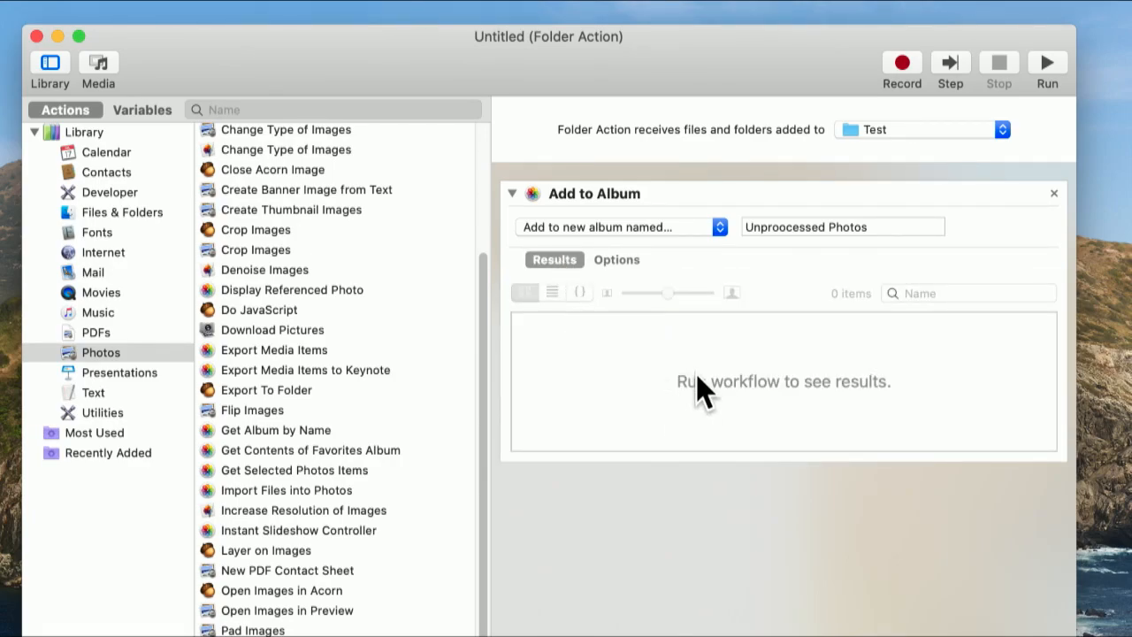
pyautogui.click(1051, 55)
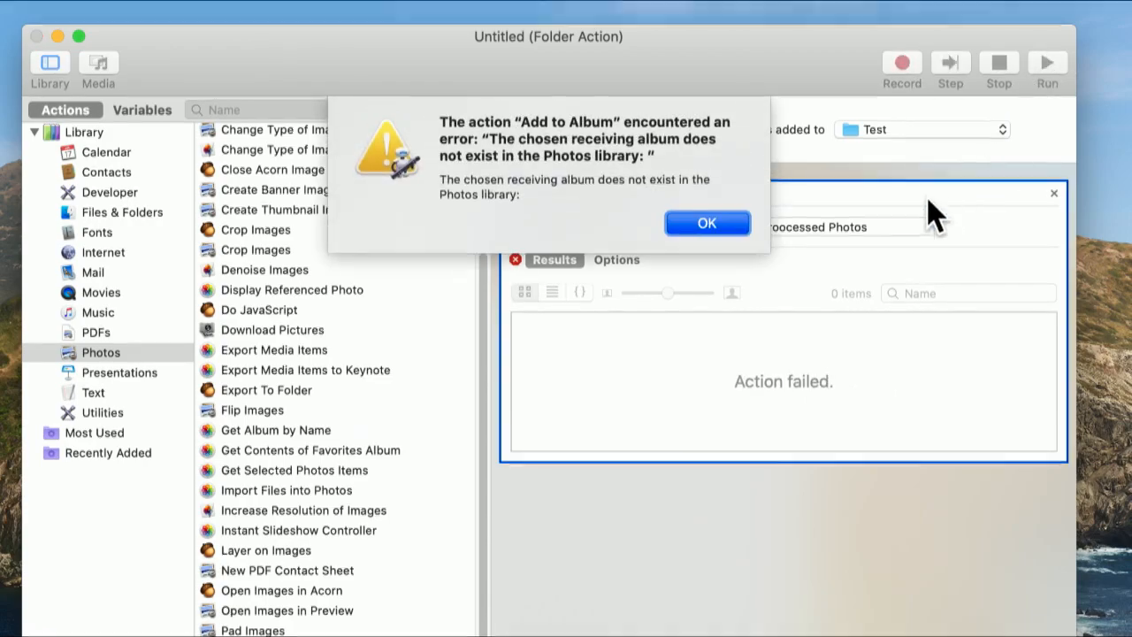
pyautogui.click(700, 224)
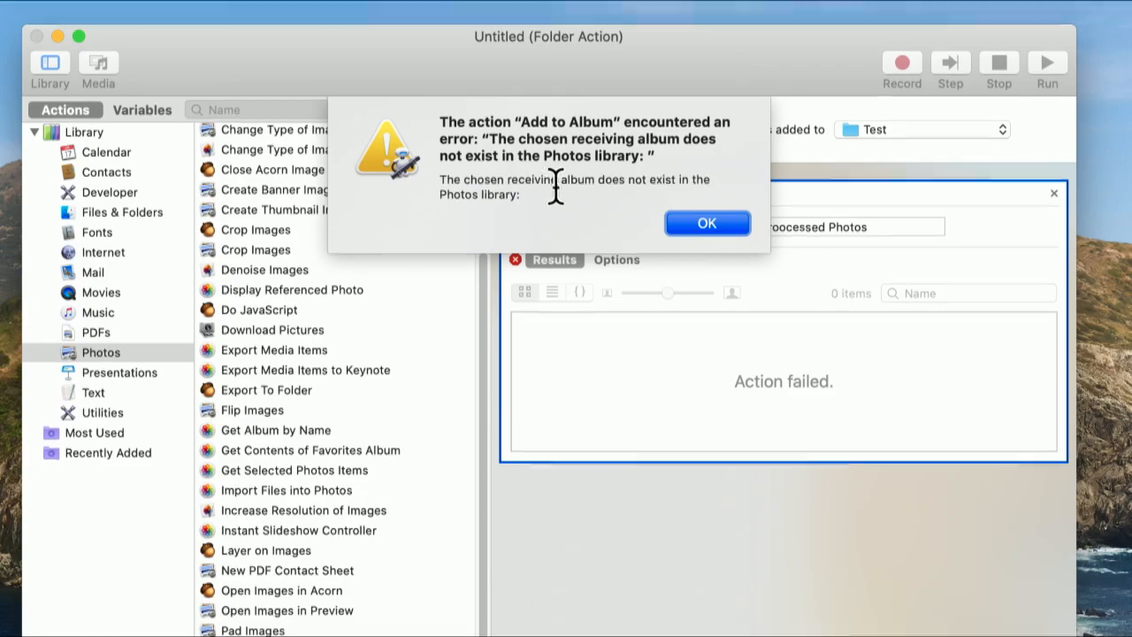
pyautogui.click(689, 222)
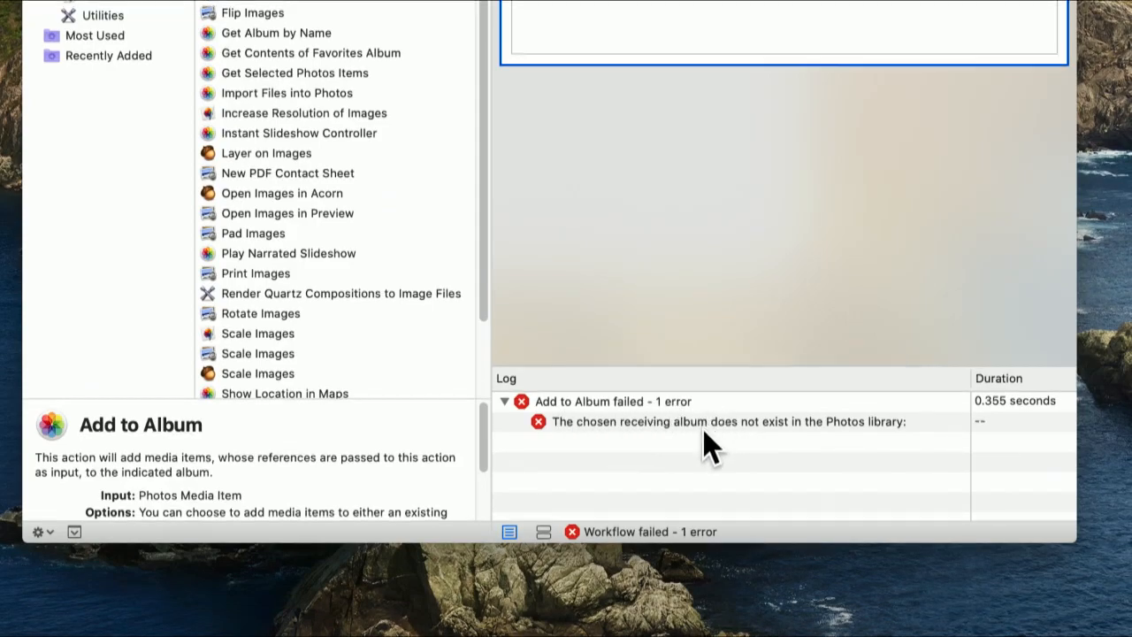
# - Replace the Add to Album action in the workflow with the Open Images in Acorn action
pyautogui.scroll(-2, 371, 442)
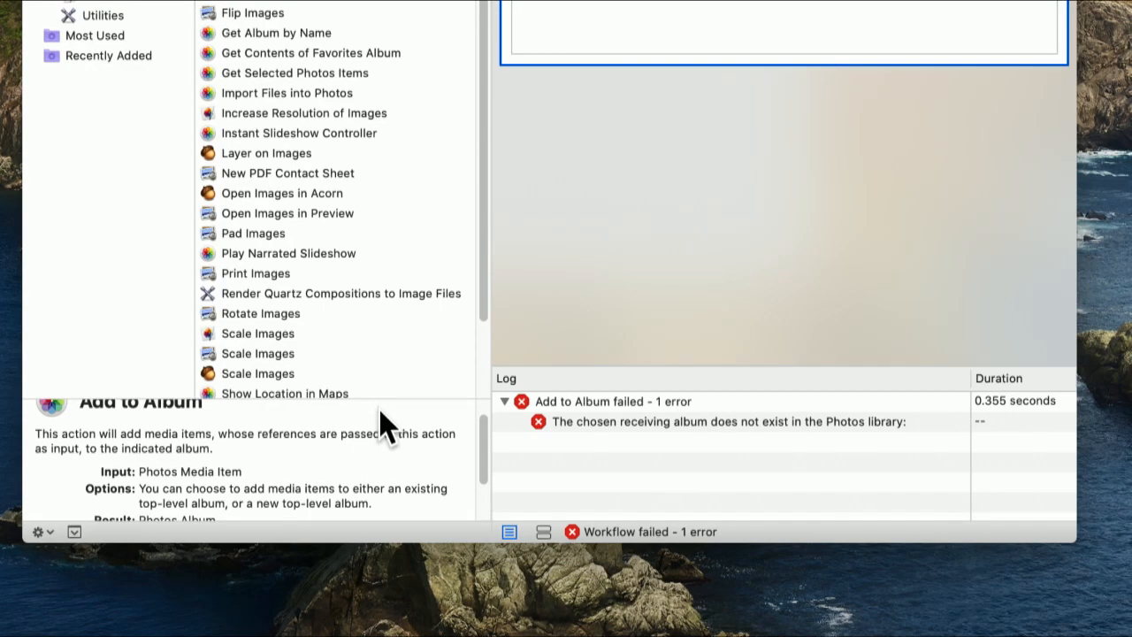
pyautogui.scroll(-1, 381, 430)
pyautogui.scroll(5, 363, 386)
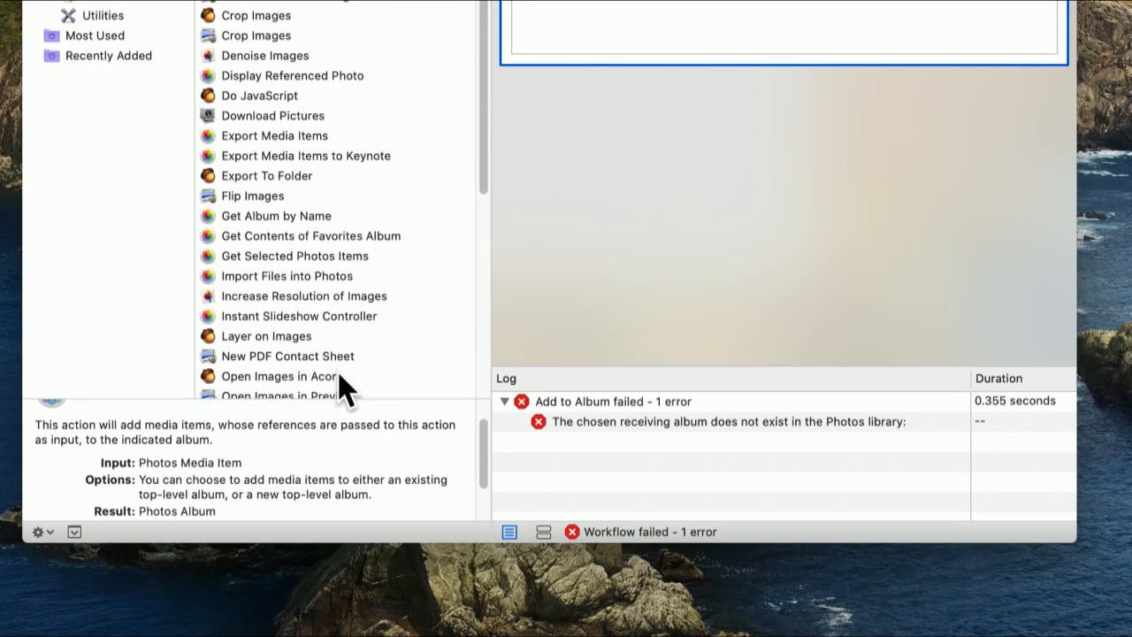
pyautogui.click(341, 375)
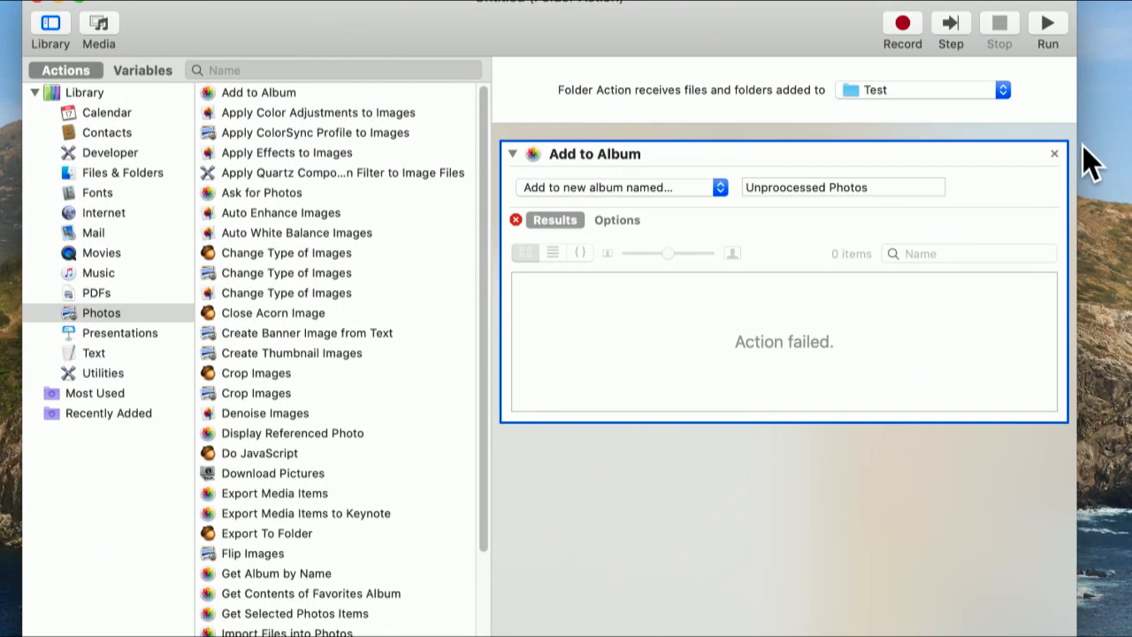
pyautogui.click(1055, 153)
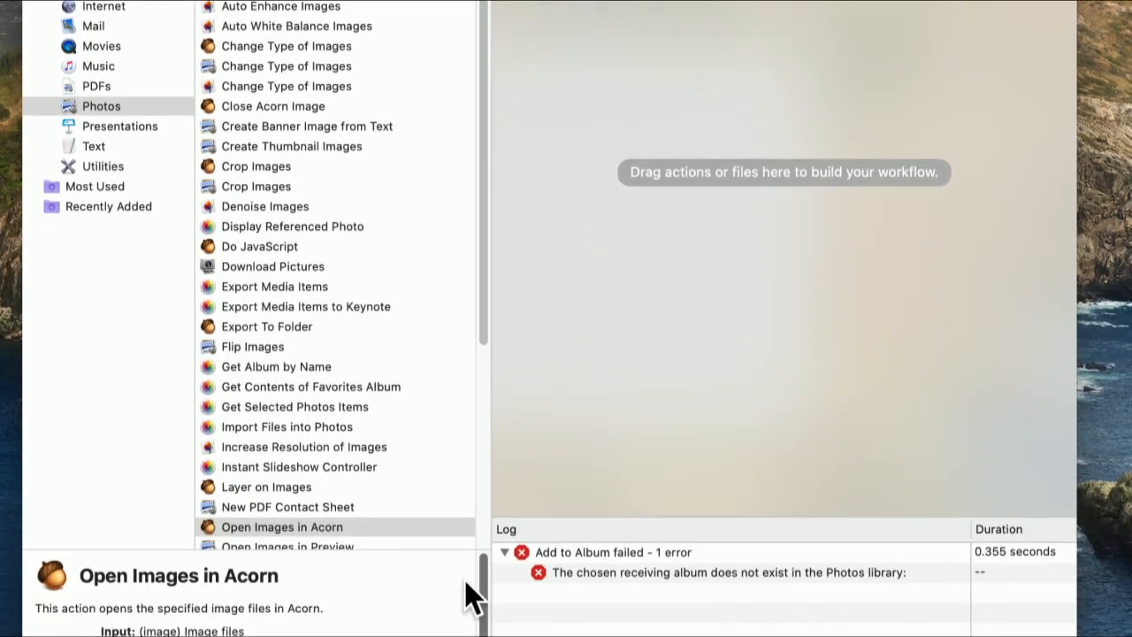
pyautogui.moveTo(400, 528); pyautogui.dragTo(754, 136)
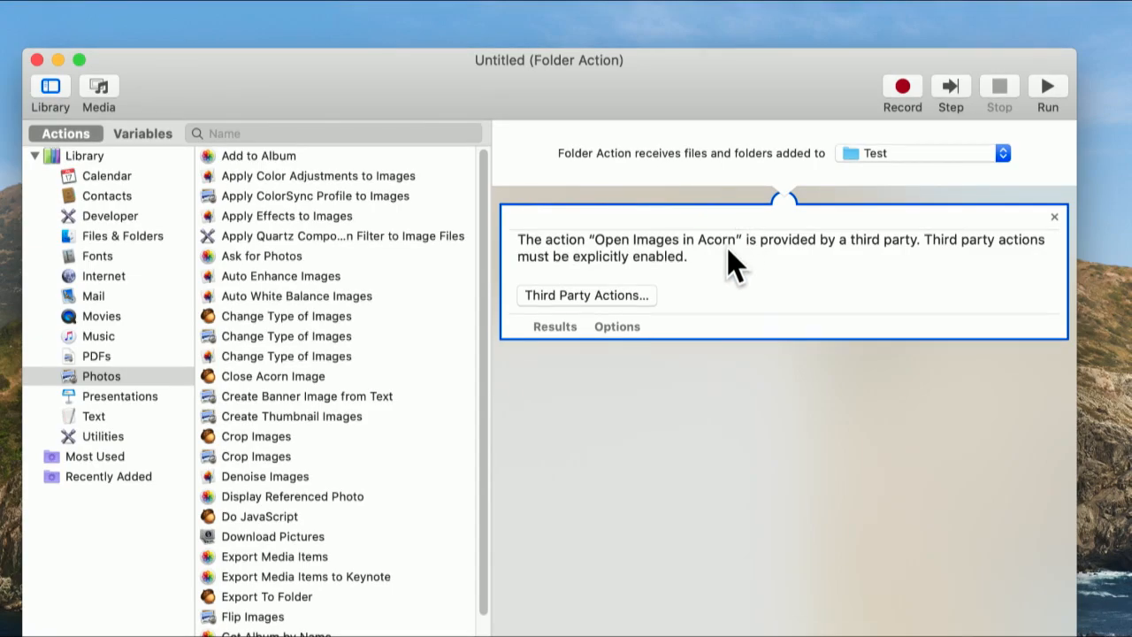
# - Enable Automator actions from third parties so that the Open Images in Acorn action can be used
pyautogui.click(613, 295)
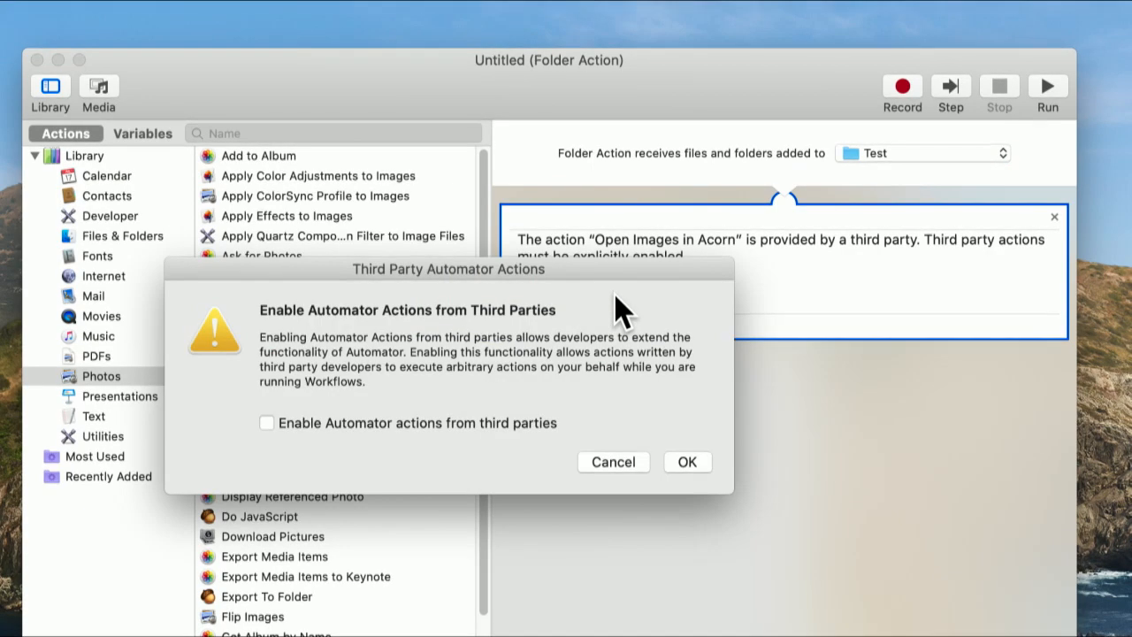
pyautogui.click(466, 423)
pyautogui.click(674, 463)
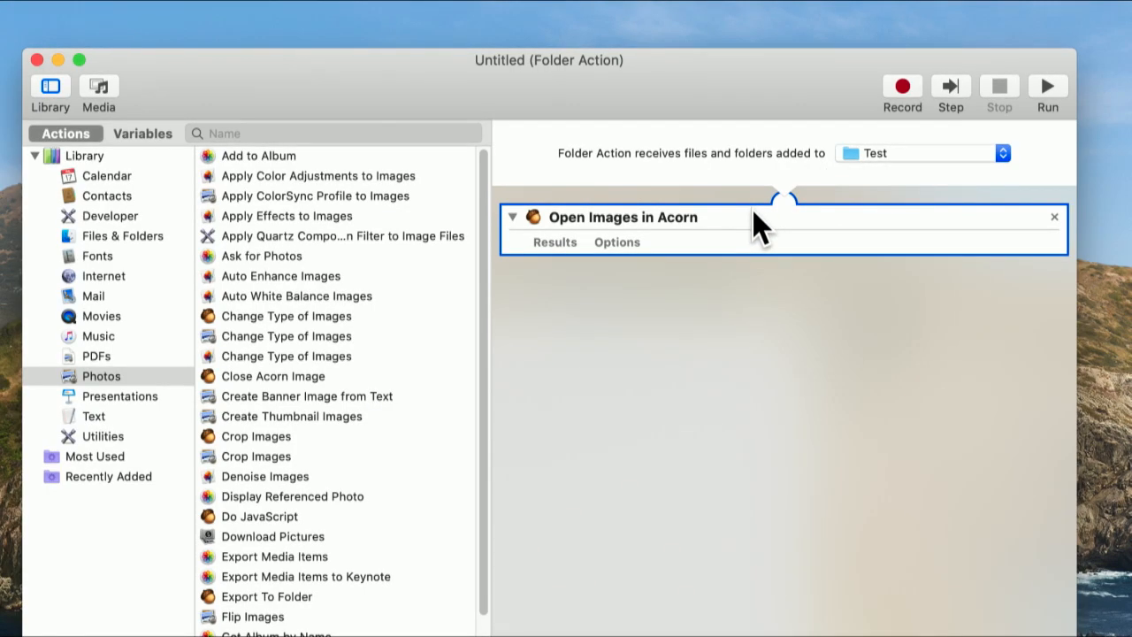
# - Add Acorn's Do JavaScript action to the workflow ahead of Open Images in Acorn
pyautogui.scroll(-3, 399, 505)
pyautogui.scroll(-5, 482, 454)
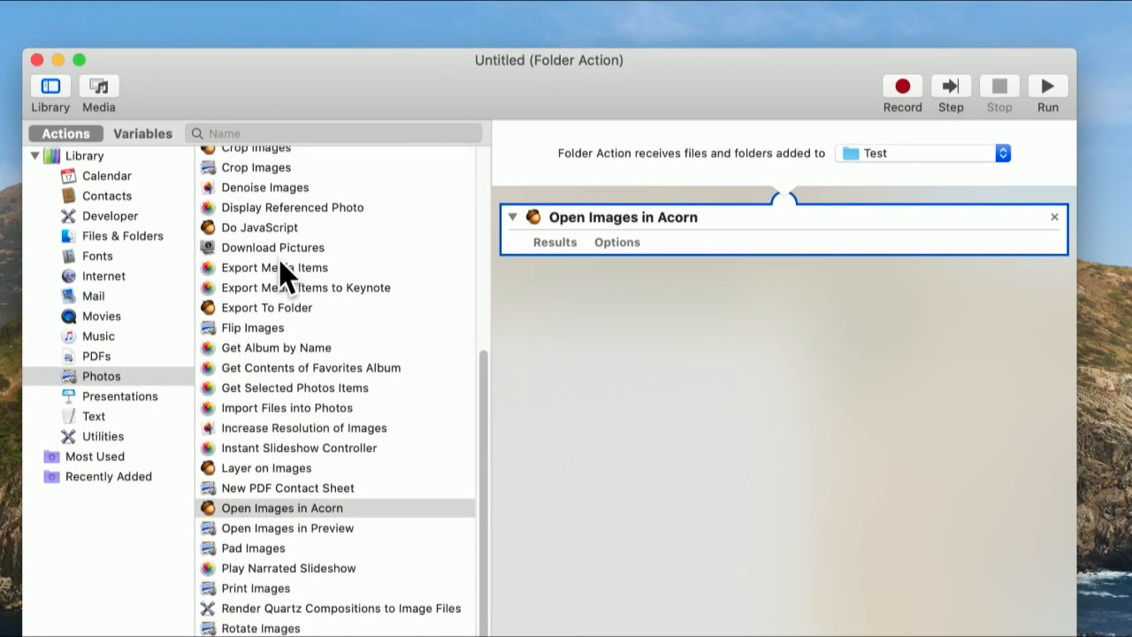
pyautogui.click(280, 230)
pyautogui.moveTo(278, 225); pyautogui.dragTo(597, 196)
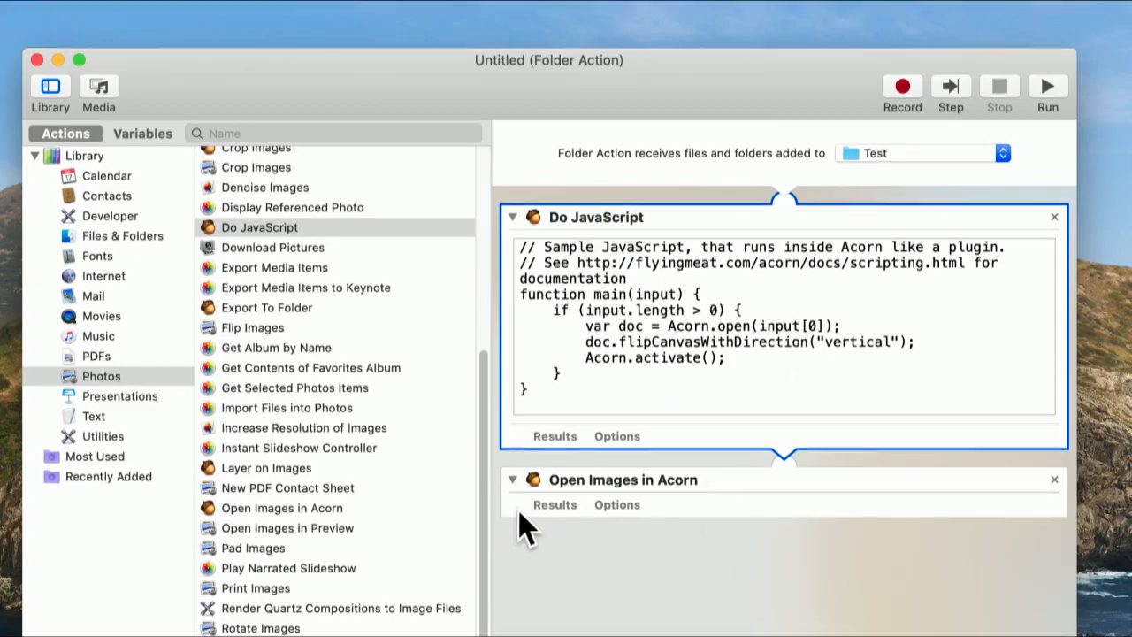
# - Search the whole library for "shell", and make Run Shell Script the workflow's only action in place of the two Acorn actions
pyautogui.click(92, 158)
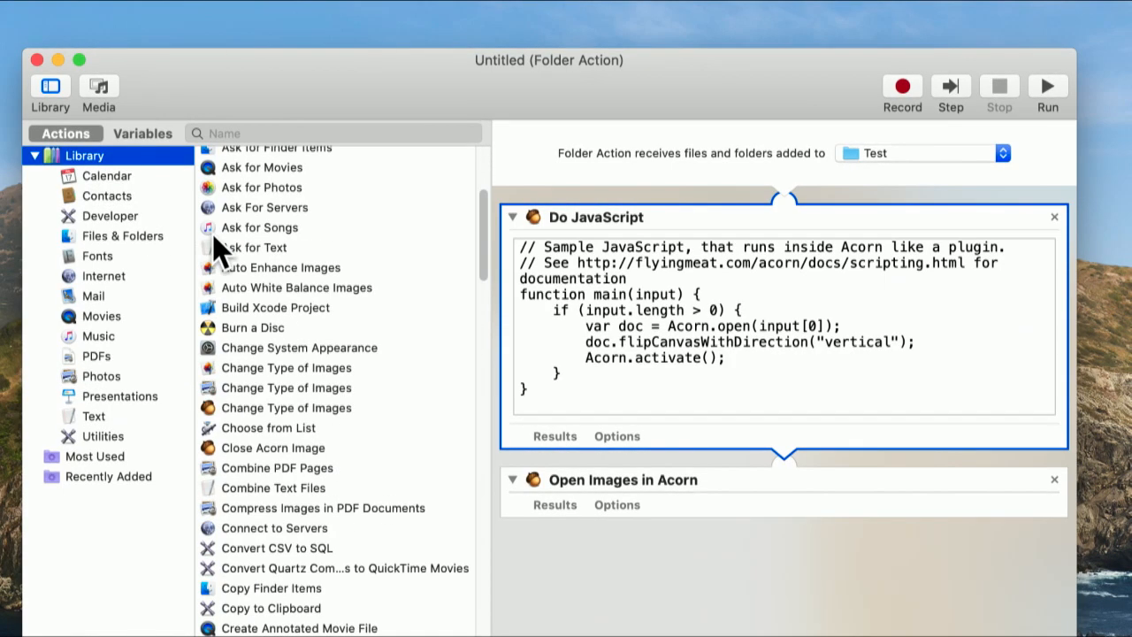
pyautogui.click(281, 133)
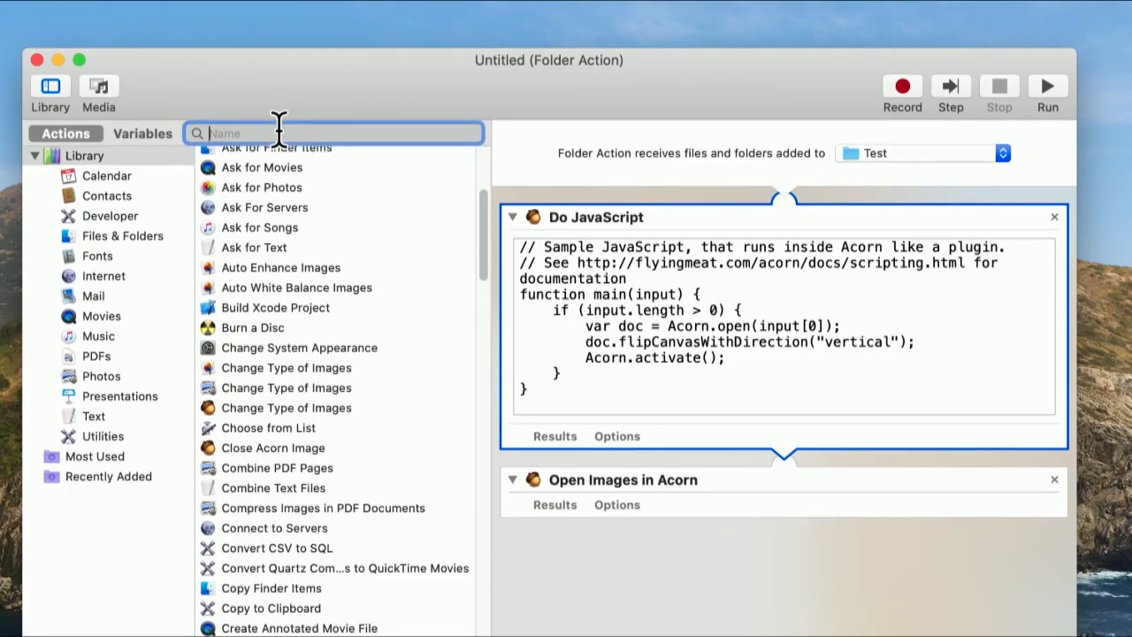
pyautogui.write('shell')
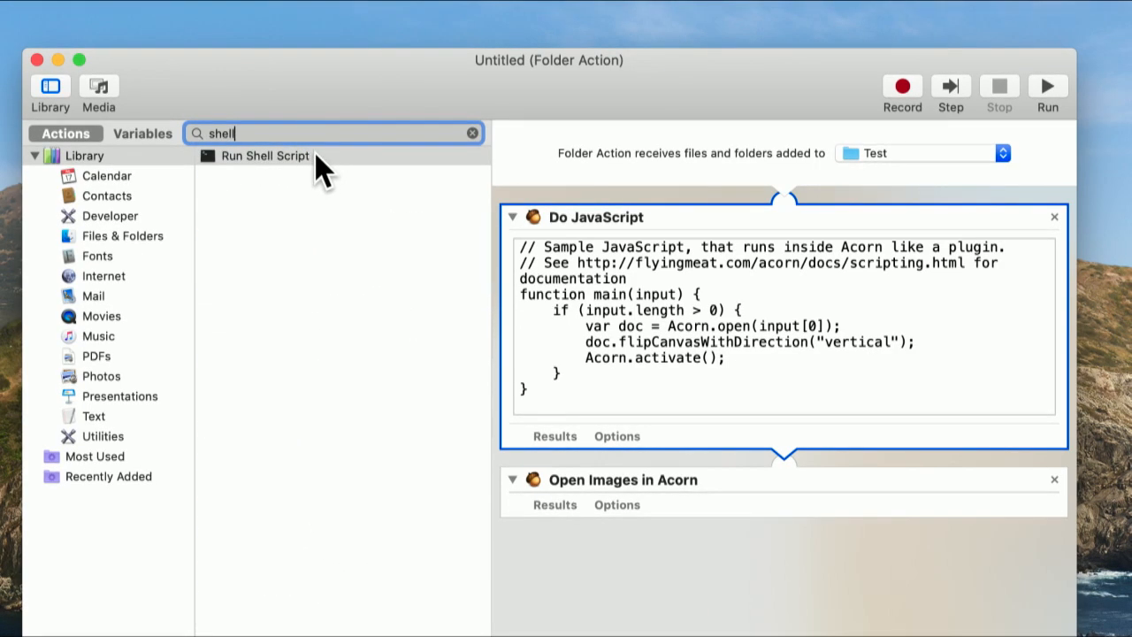
pyautogui.moveTo(321, 160); pyautogui.dragTo(696, 198)
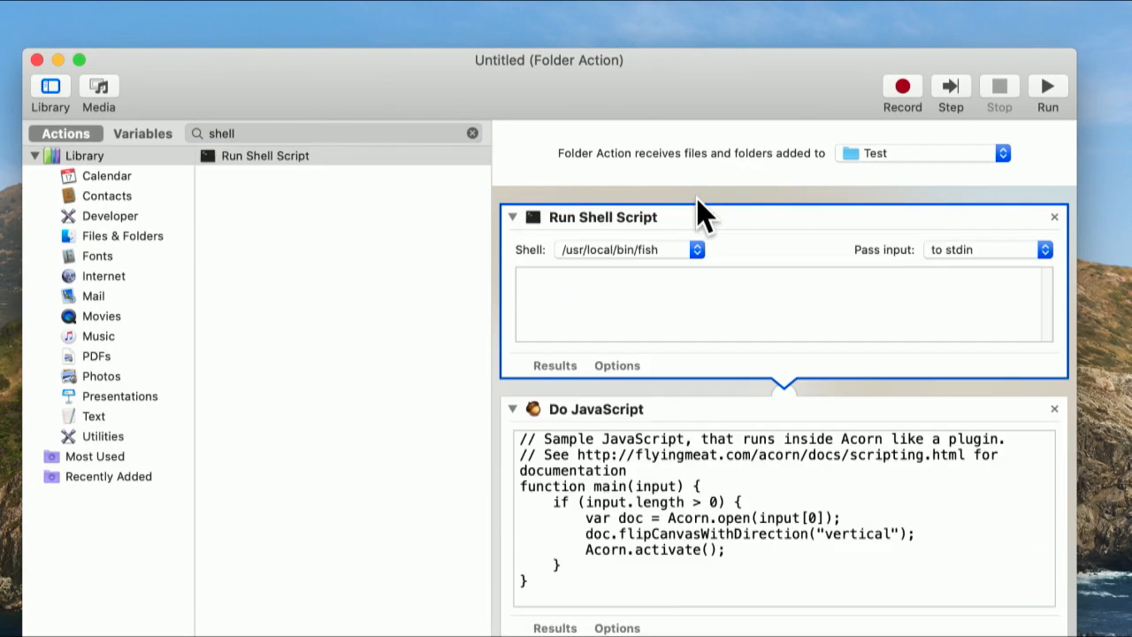
pyautogui.click(1055, 406)
pyautogui.click(1054, 410)
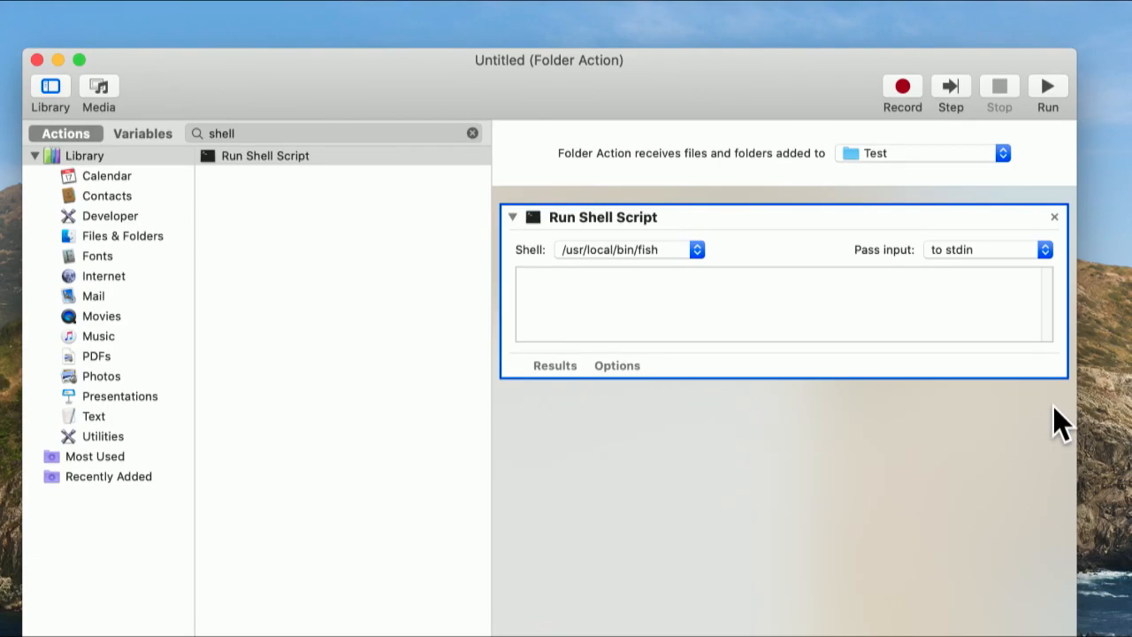
# - Set the Run Shell Script action to use the /bin/sh shell and pass input as arguments
pyautogui.click(656, 250)
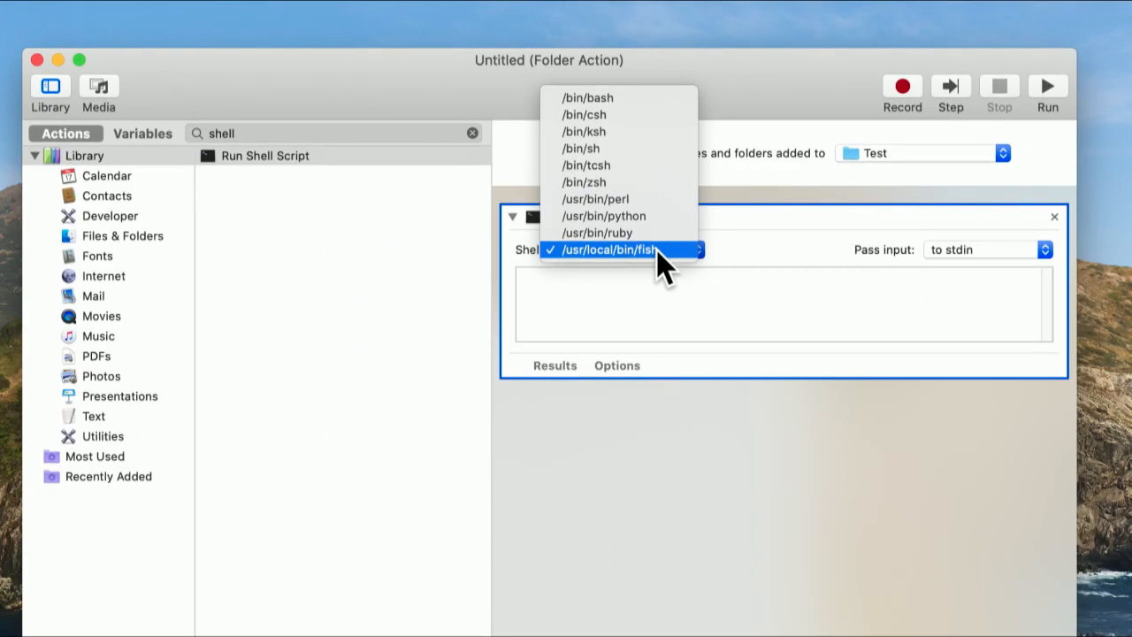
pyautogui.click(649, 148)
pyautogui.click(669, 296)
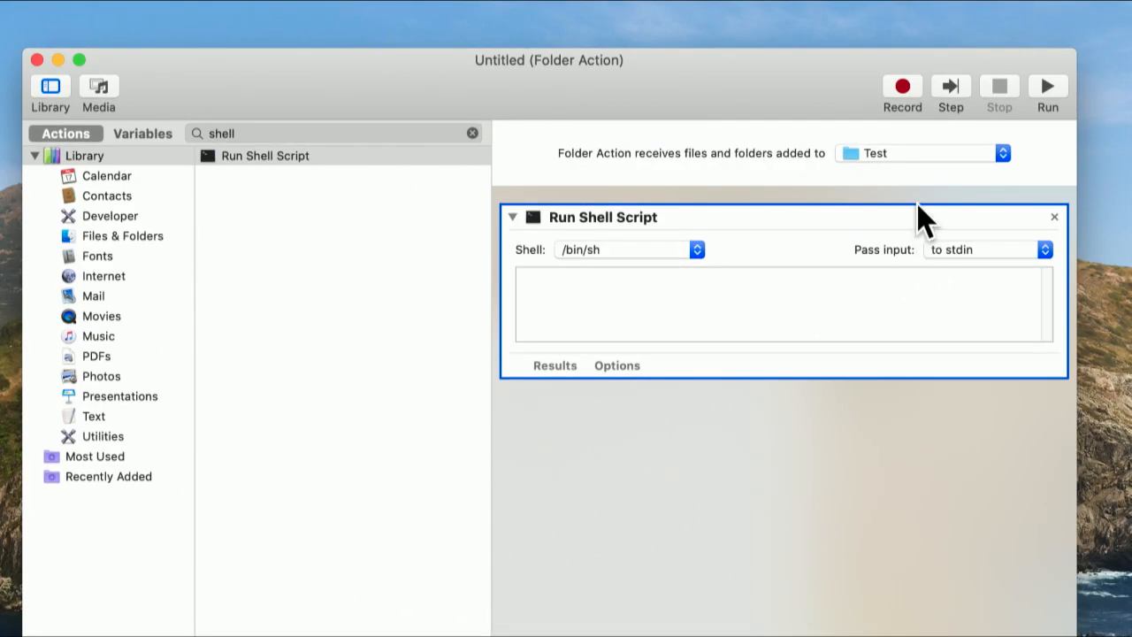
pyautogui.click(960, 256)
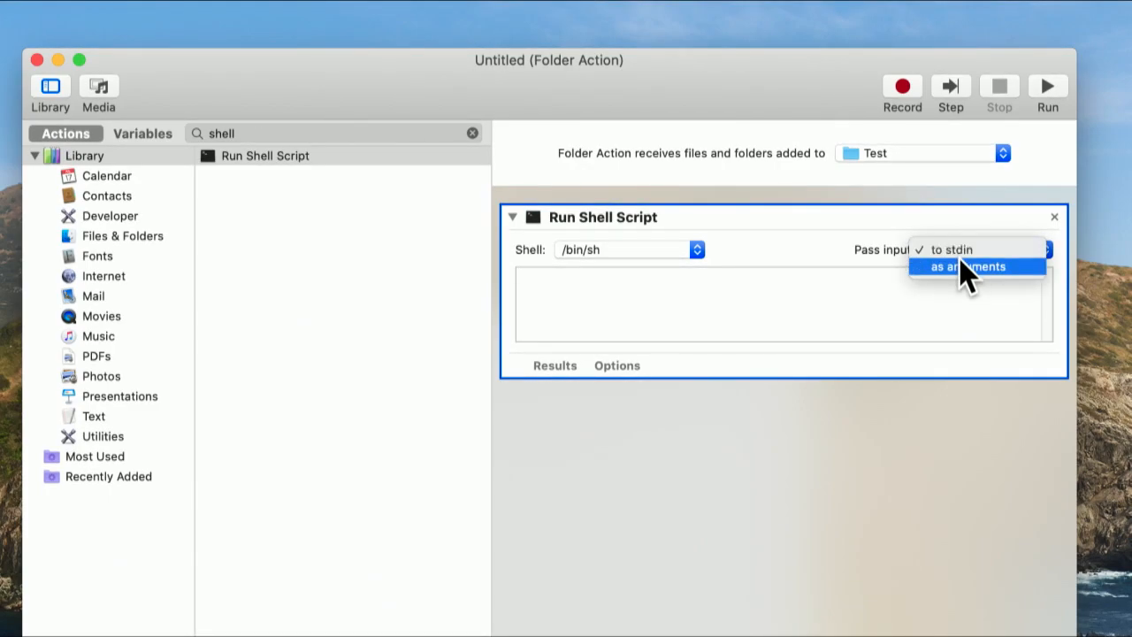
pyautogui.click(961, 263)
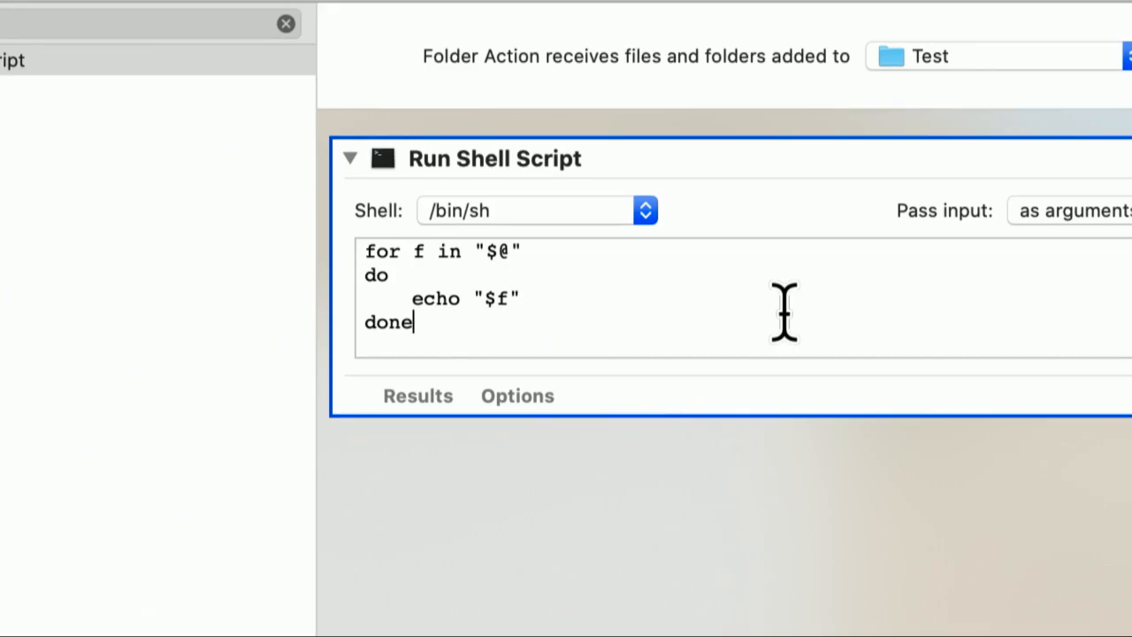
# - Examine the default shell script's for loop, its "$@" argument list and the echo line in its body
pyautogui.doubleClick(497, 268)
pyautogui.click(545, 269)
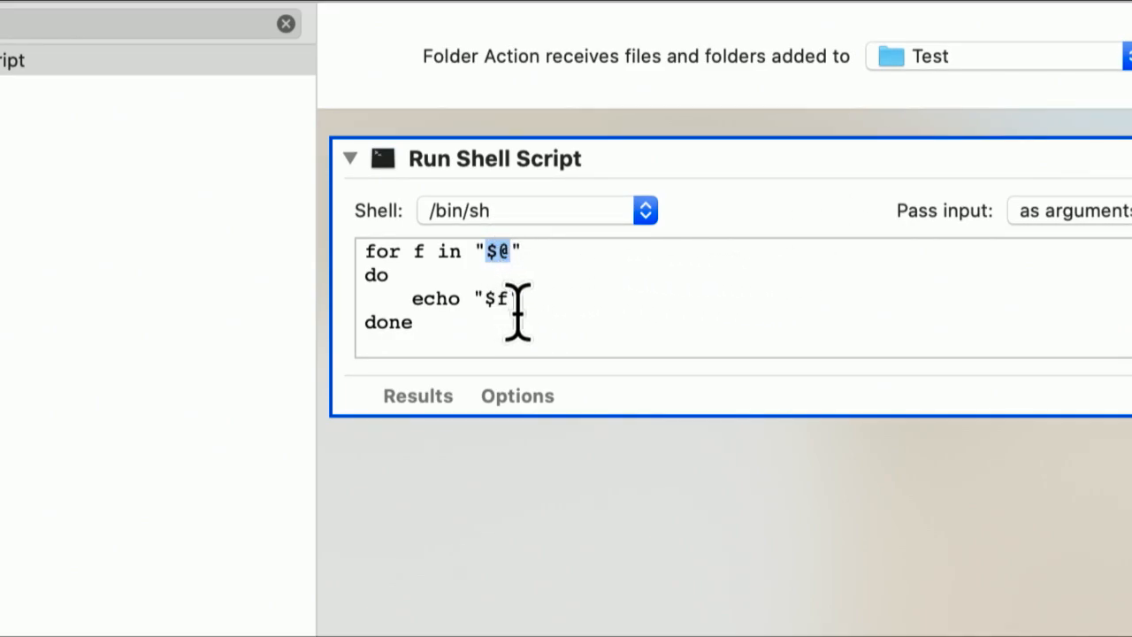
pyautogui.moveTo(413, 254); pyautogui.dragTo(415, 266)
pyautogui.click(415, 263)
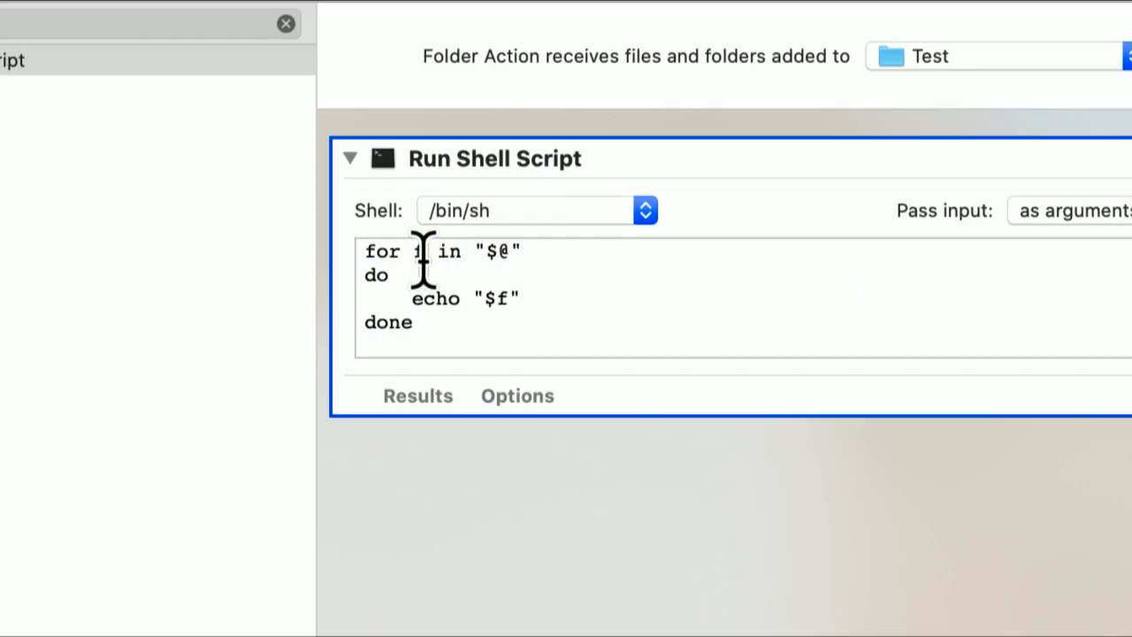
pyautogui.click(475, 276)
pyautogui.moveTo(408, 300); pyautogui.dragTo(409, 328)
pyautogui.click(476, 332)
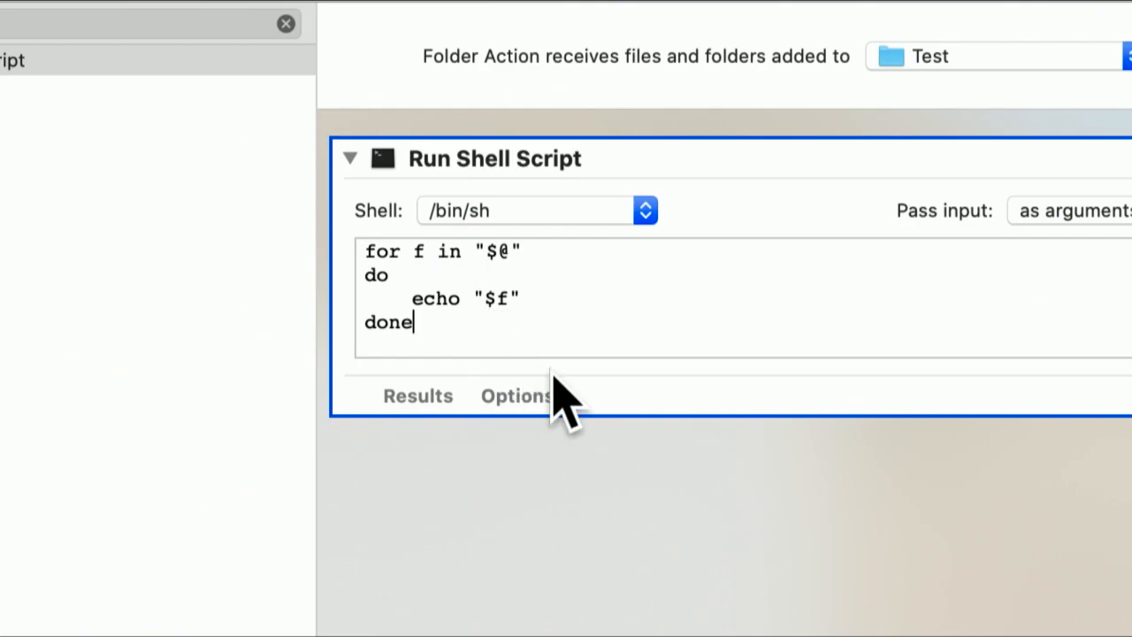